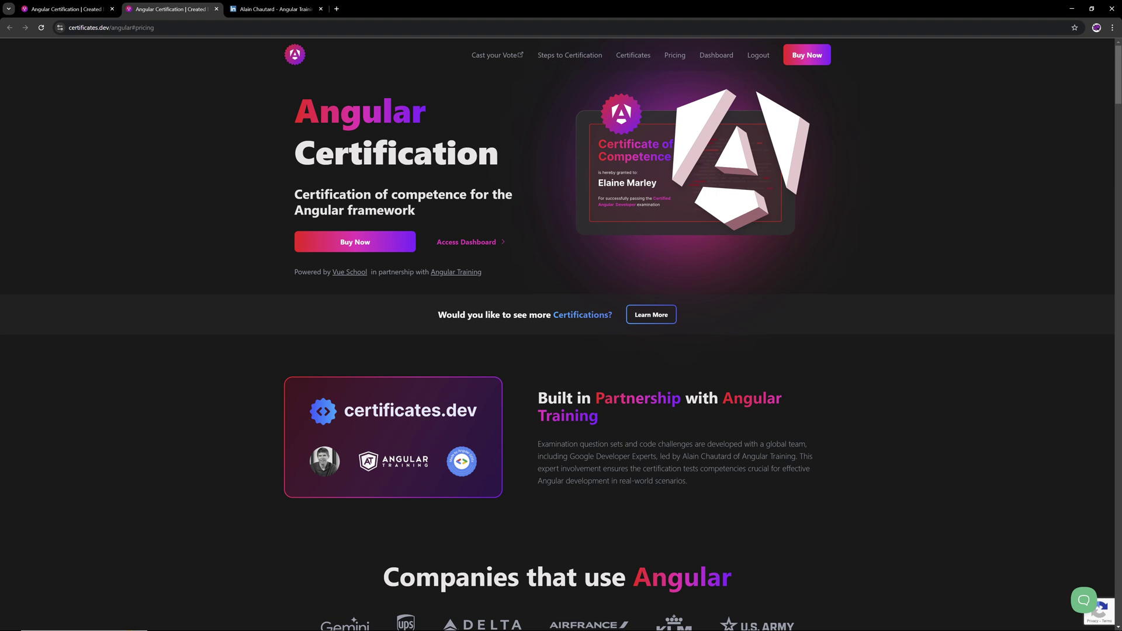
scroll(620, 473, down, 4)
scroll(525, 401, up, 4)
- Scroll the landing page past Built in Partnership to the Examination Board, then back to pricing
triple_click(614, 399)
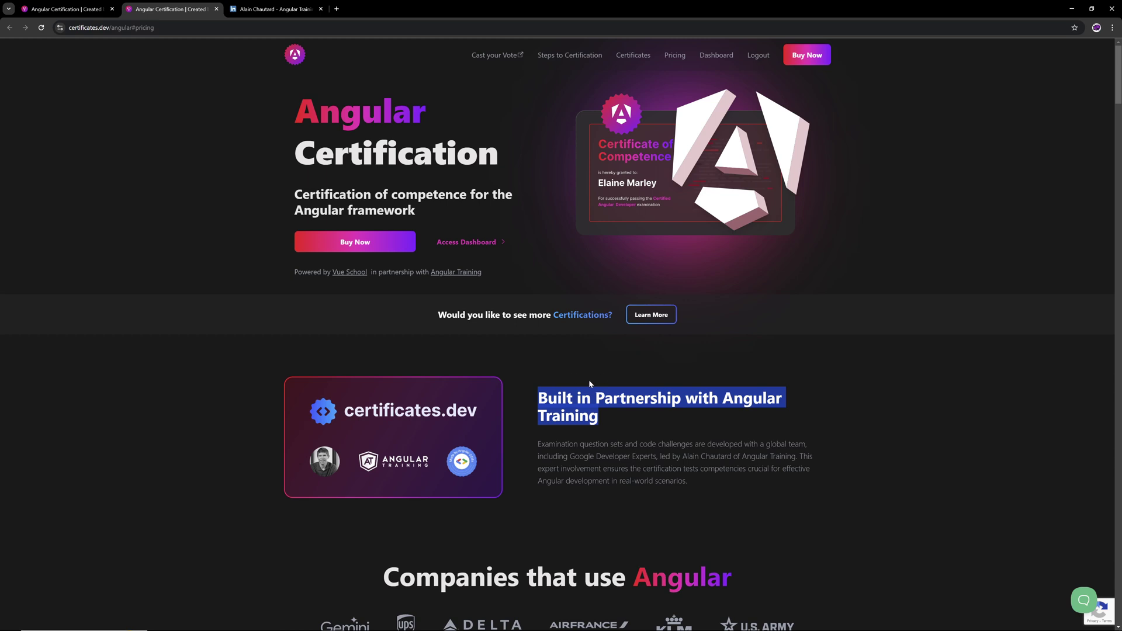
scroll(589, 380, down, 6)
scroll(561, 289, down, 4)
scroll(542, 307, down, 3)
scroll(533, 283, down, 4)
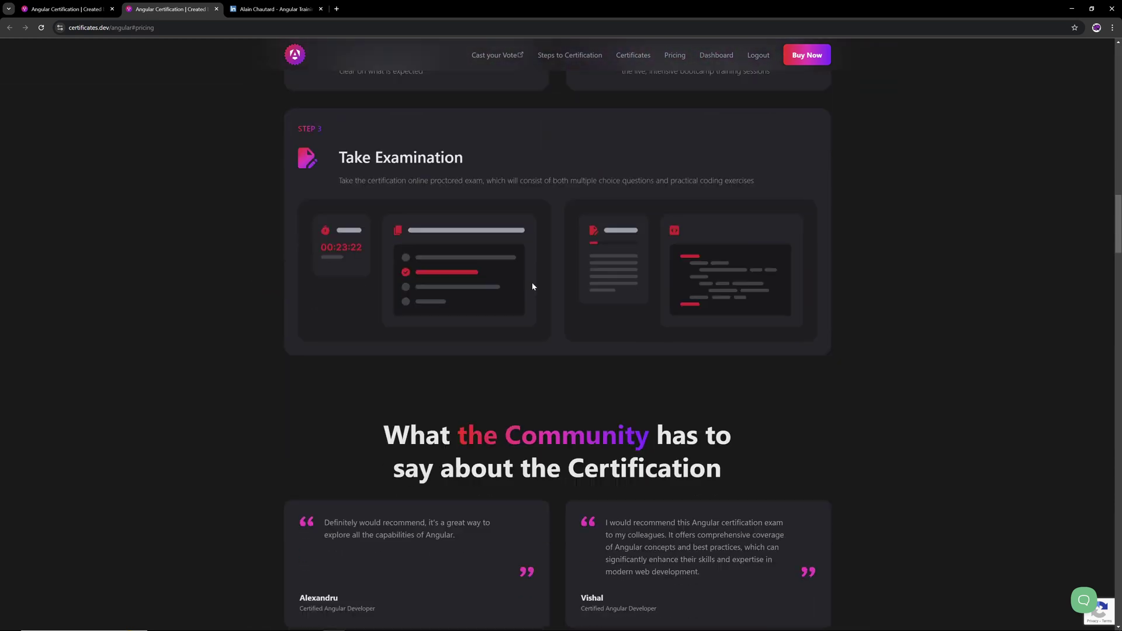
scroll(533, 283, down, 5)
scroll(465, 295, down, 5)
scroll(390, 302, down, 5)
scroll(240, 295, down, 7)
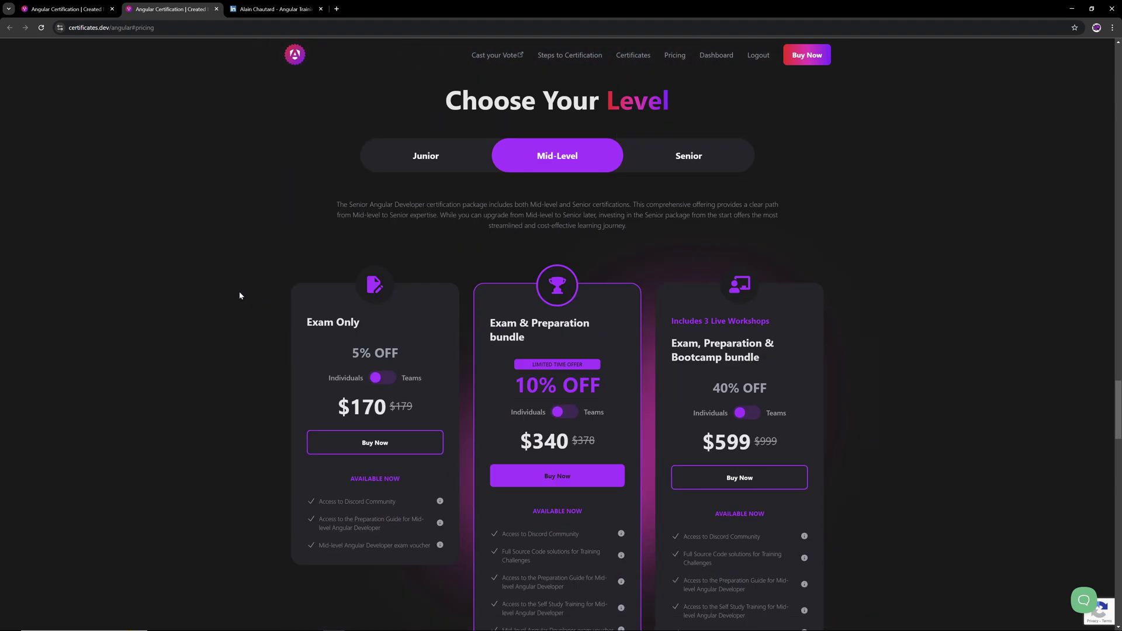
scroll(240, 290, down, 8)
scroll(241, 291, up, 2)
scroll(432, 349, up, 2)
triple_click(399, 412)
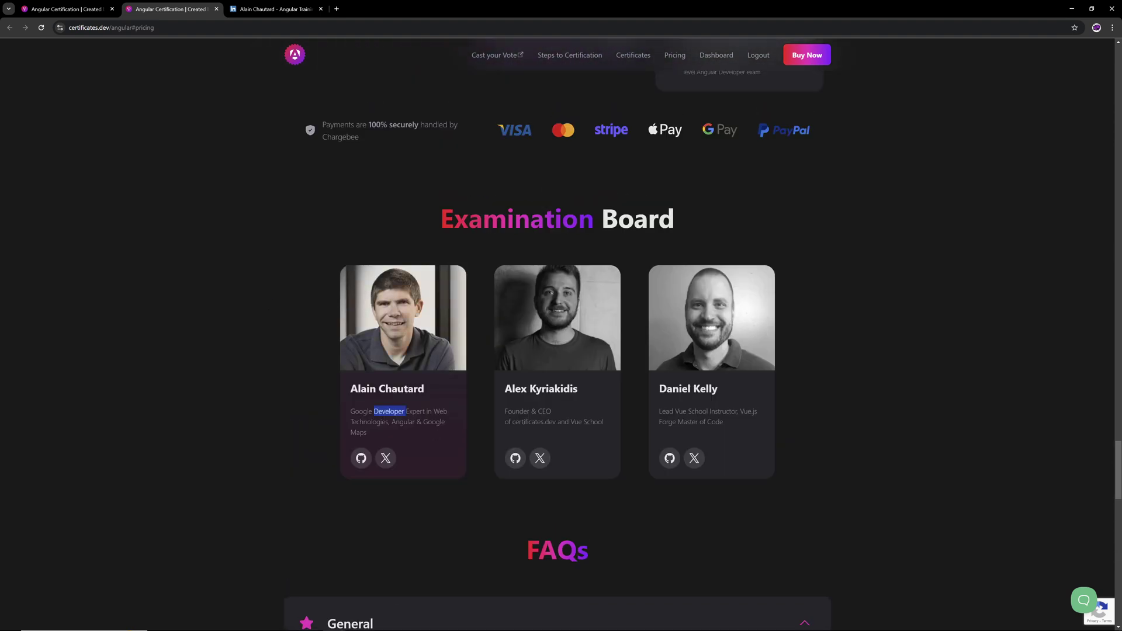
click(296, 408)
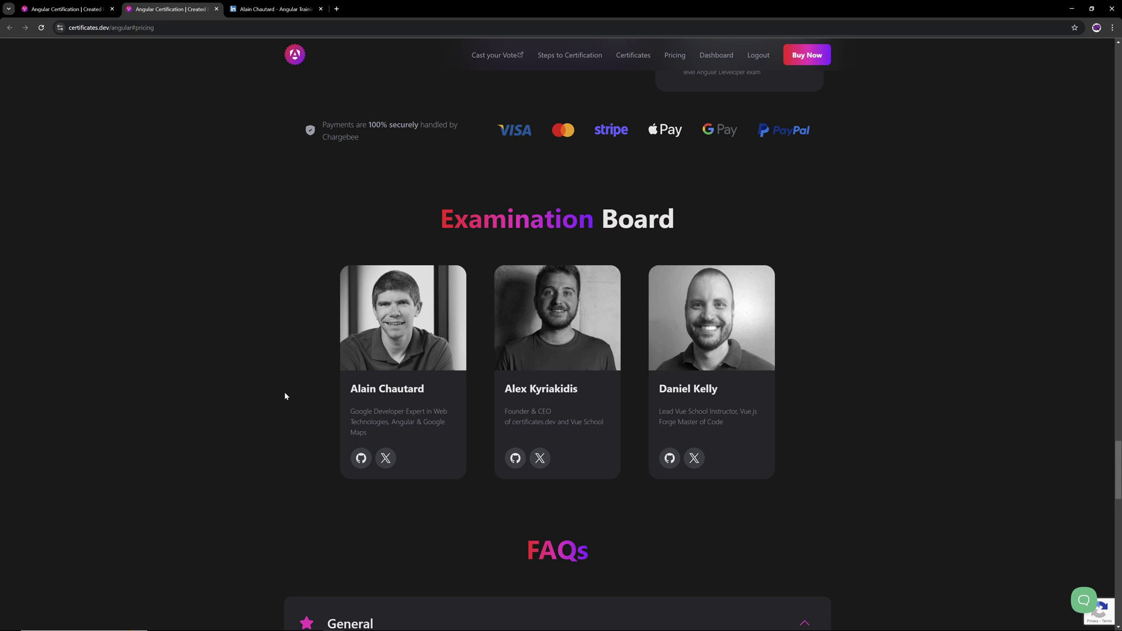
scroll(288, 387, down, 3)
scroll(274, 371, up, 3)
scroll(263, 372, down, 2)
scroll(264, 369, up, 8)
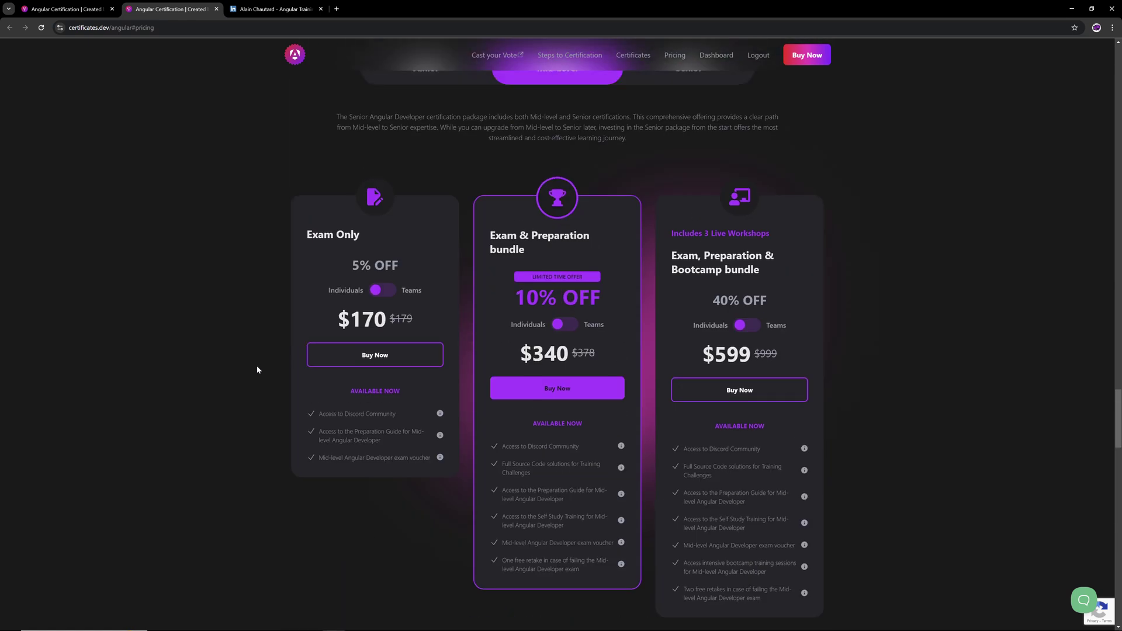
scroll(254, 367, up, 5)
scroll(247, 367, up, 5)
scroll(244, 369, down, 6)
scroll(243, 372, down, 5)
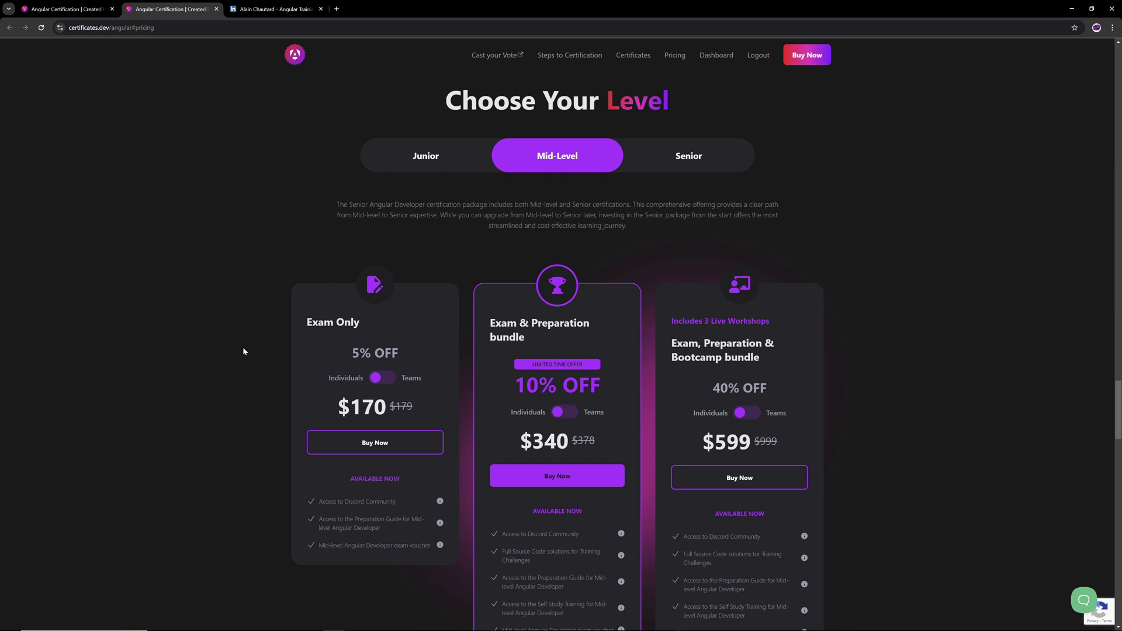
scroll(243, 352, down, 2)
scroll(243, 351, up, 1)
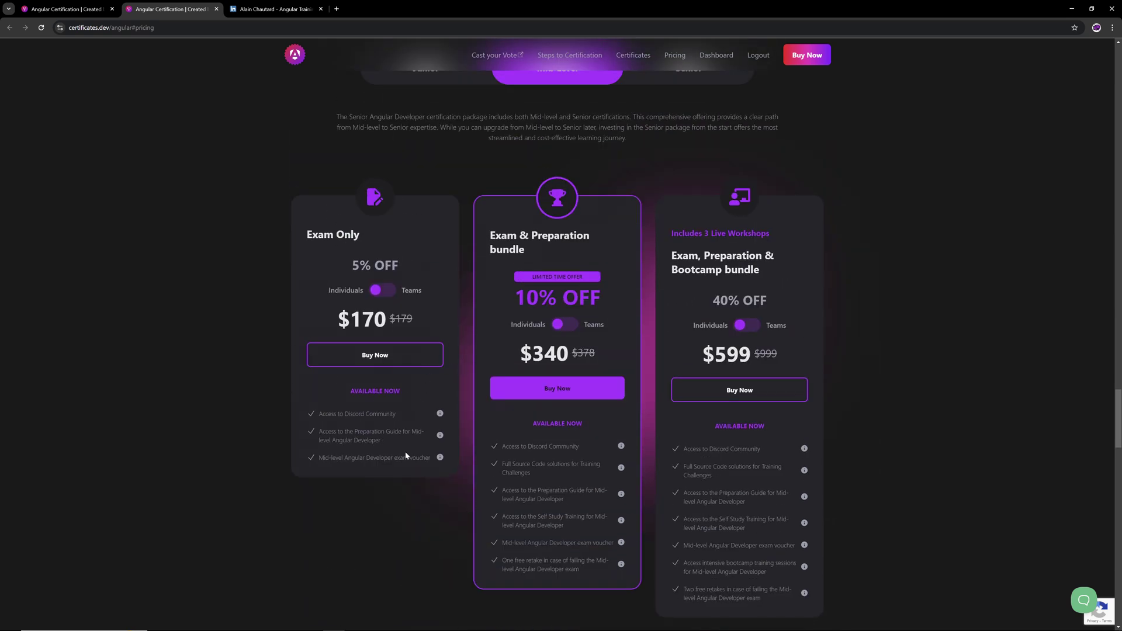
scroll(246, 358, up, 1)
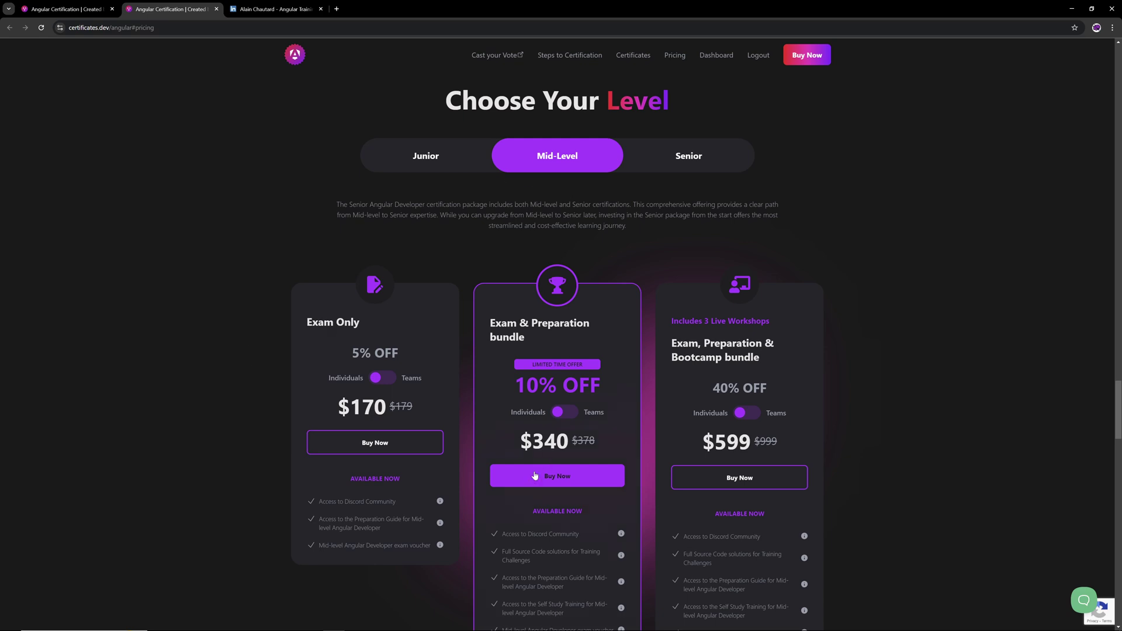
scroll(582, 371, down, 1)
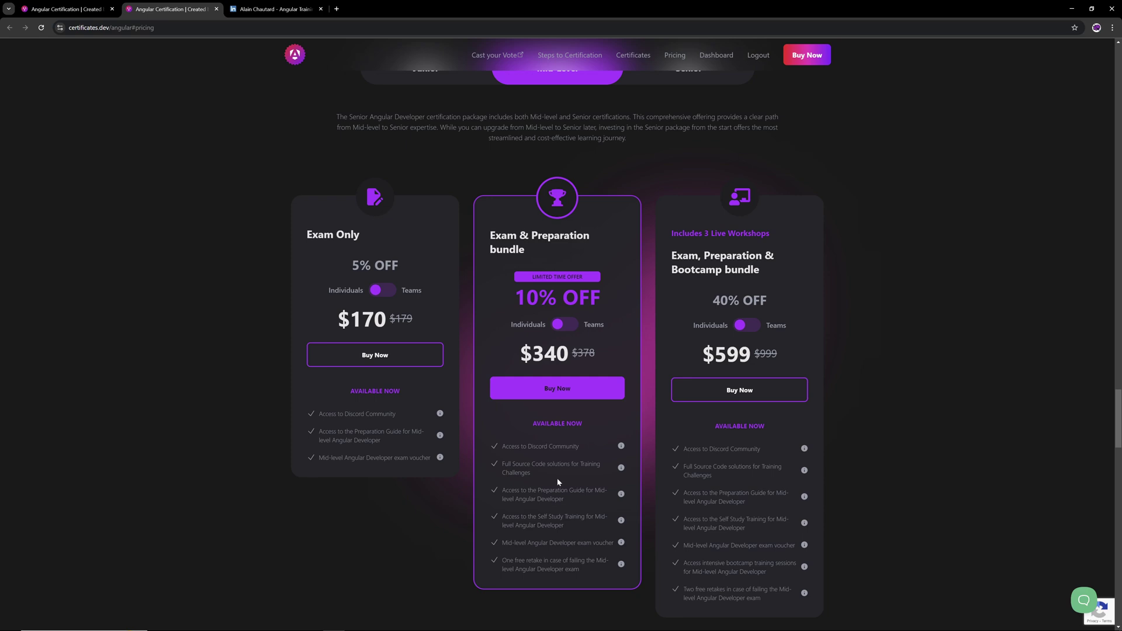
click(66, 10)
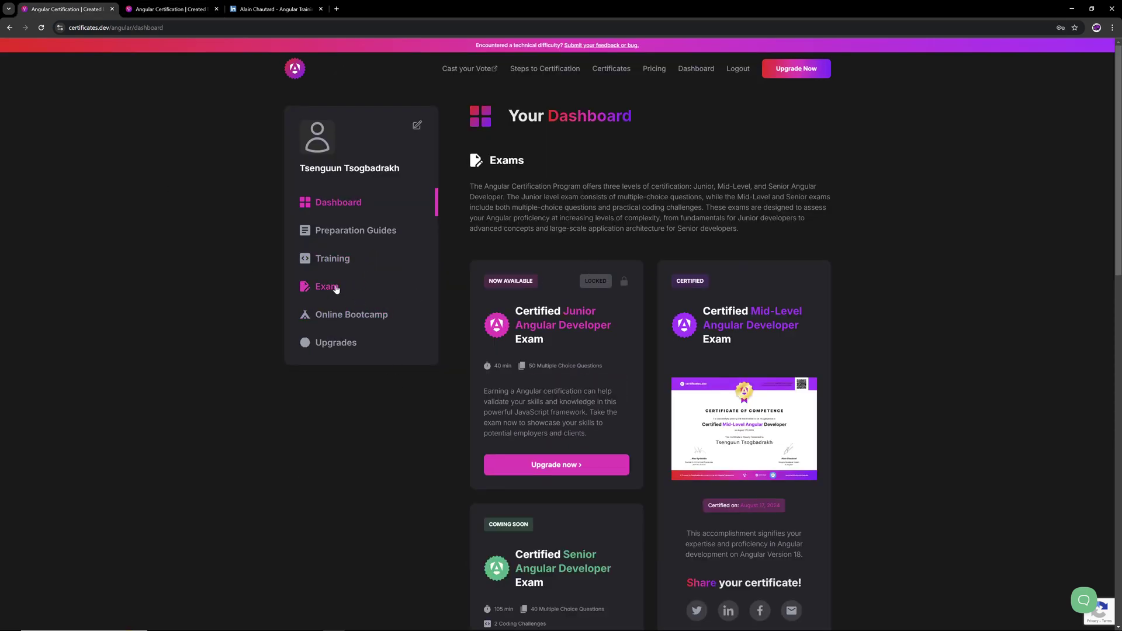
- Open the Mid-Level Angular Developer preparation guide from Training and scan its Level 2 topics
click(338, 260)
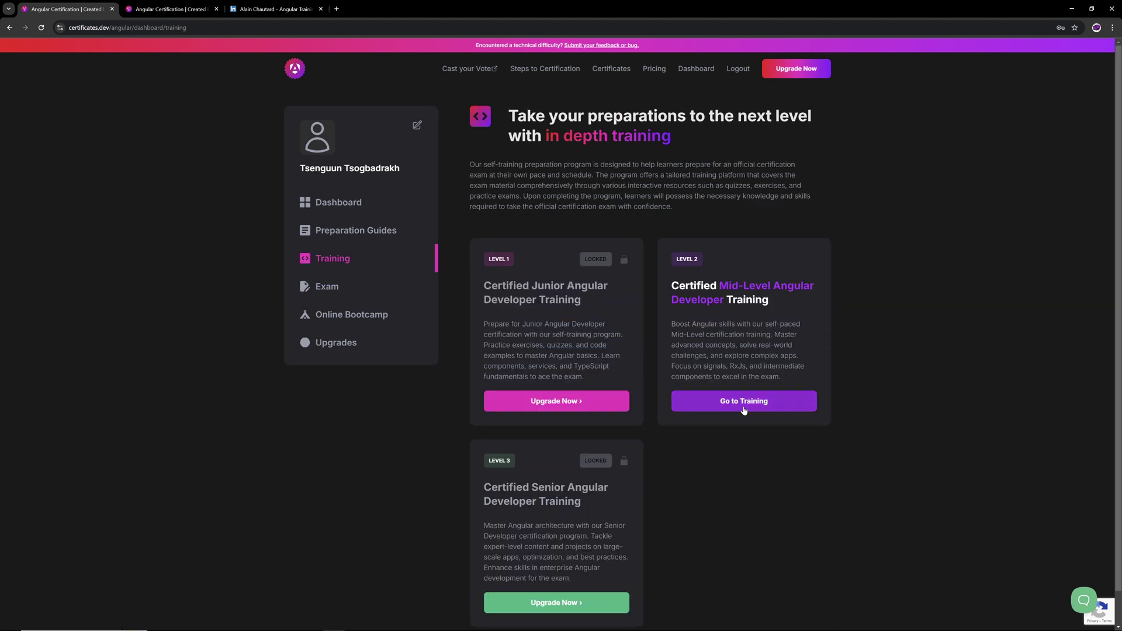
click(342, 236)
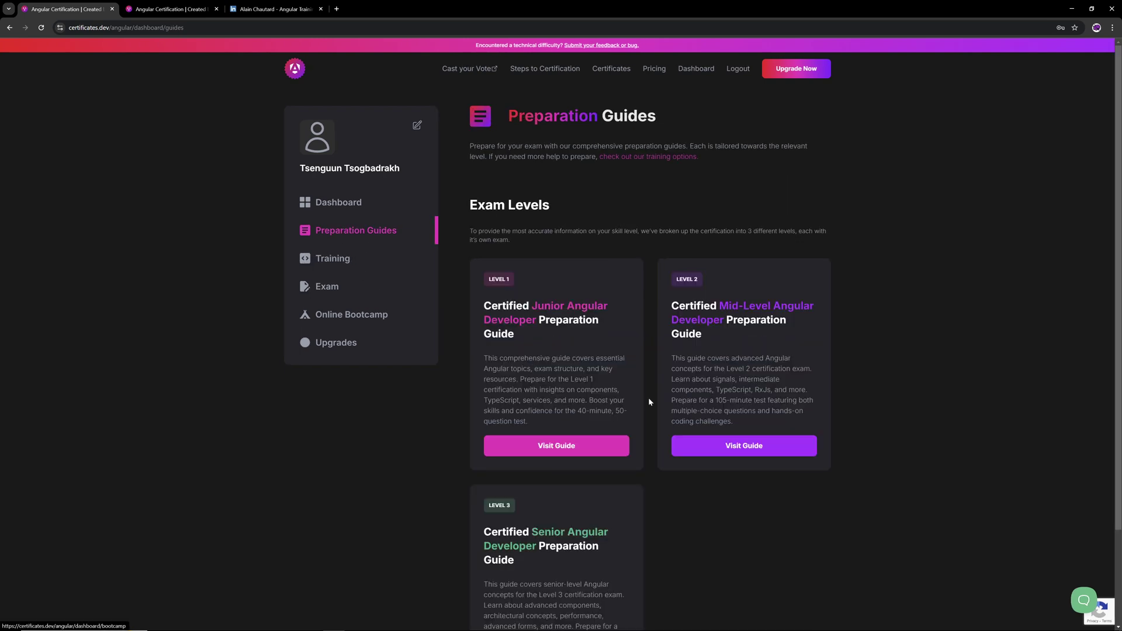
click(713, 446)
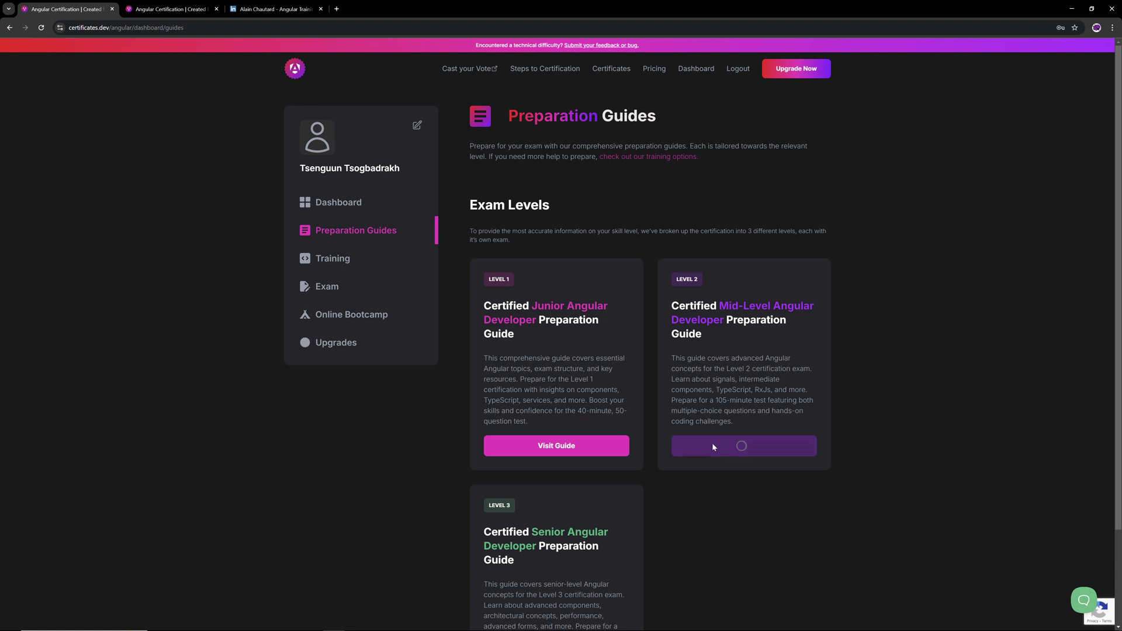
scroll(570, 237, down, 3)
scroll(569, 236, down, 5)
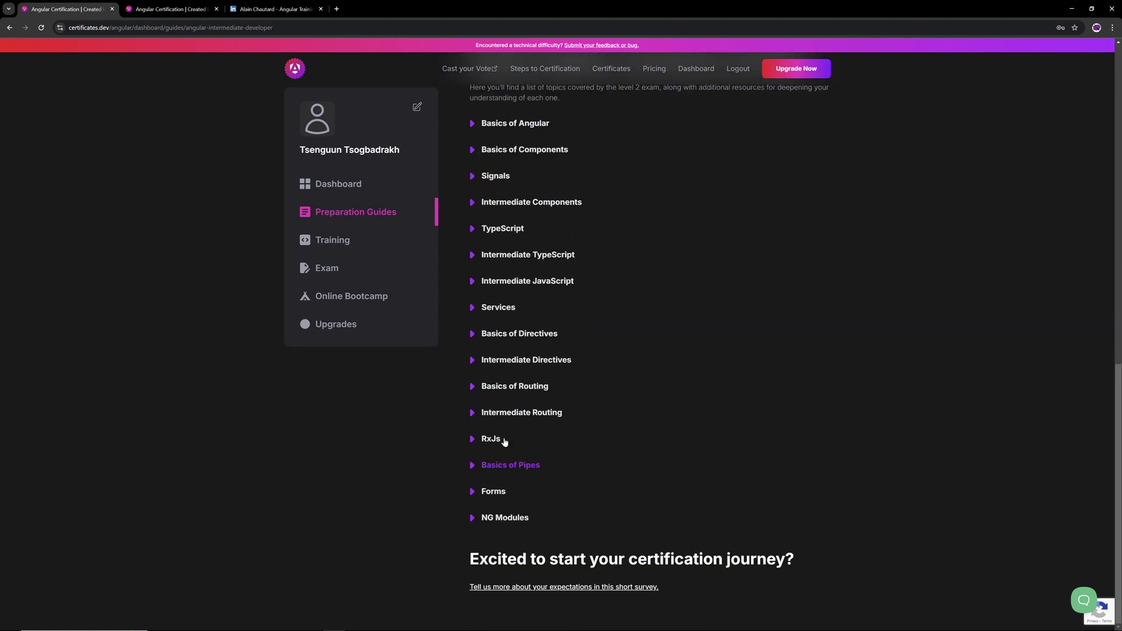
scroll(527, 267, up, 1)
scroll(527, 251, up, 1)
scroll(528, 252, down, 2)
scroll(529, 243, up, 1)
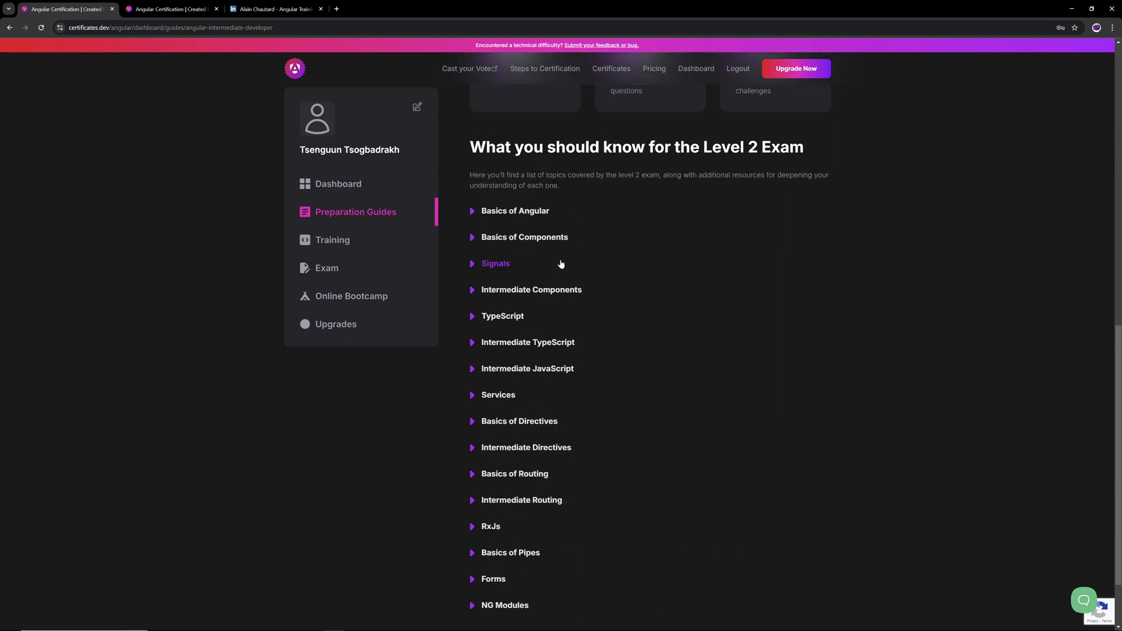
click(349, 240)
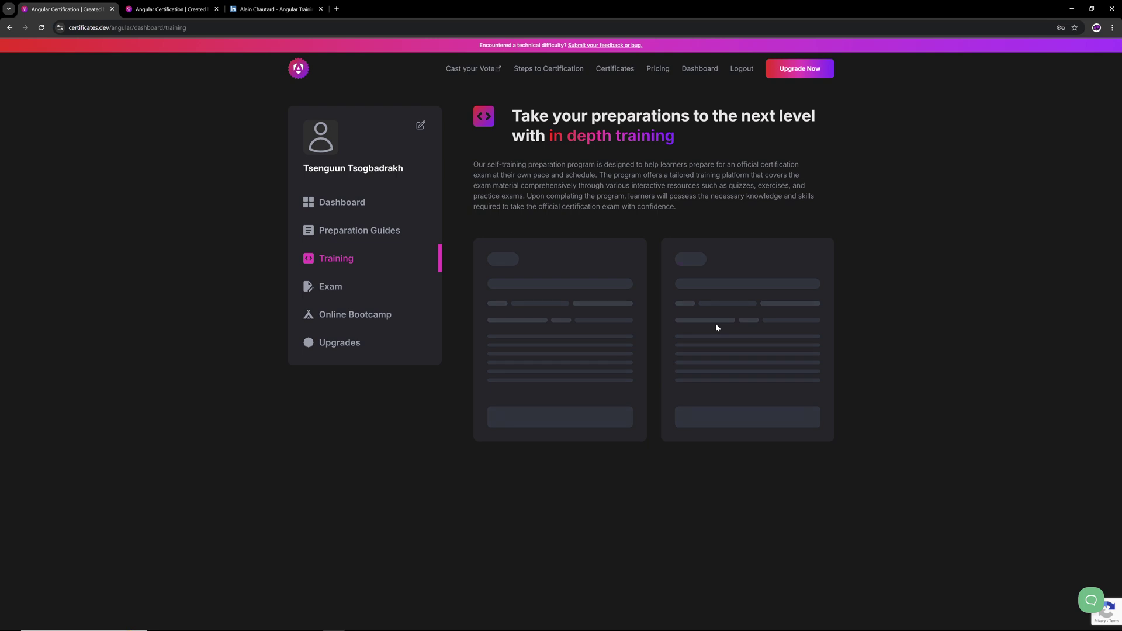
- Open the Level 2 training, expand Chapters 0–2, and view the Car Configurator challenge
click(750, 401)
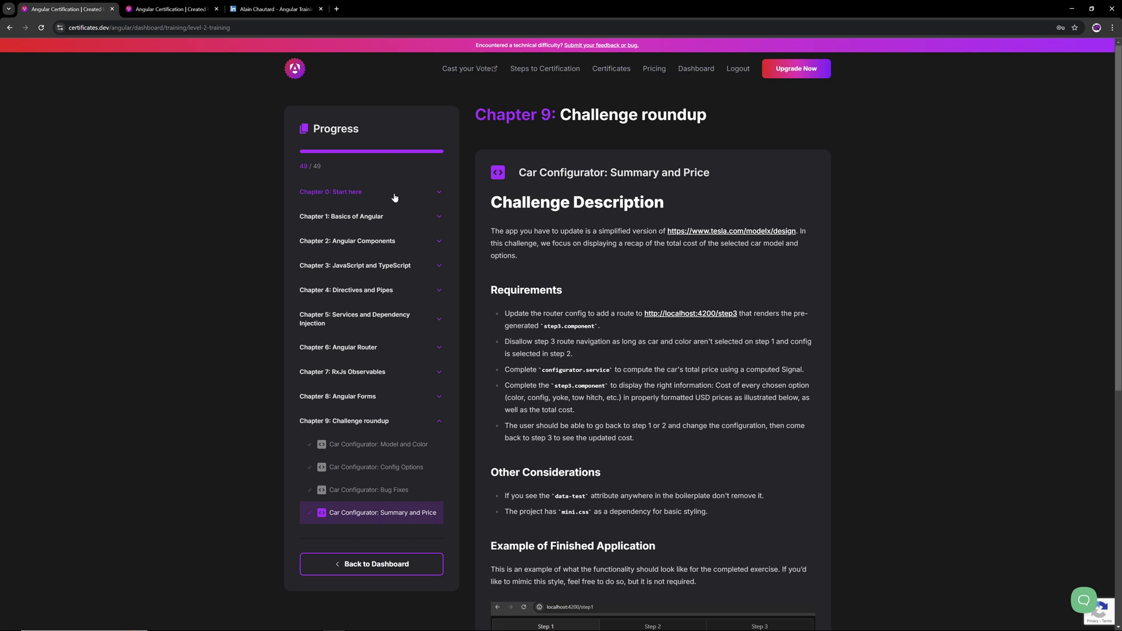
click(393, 193)
click(386, 270)
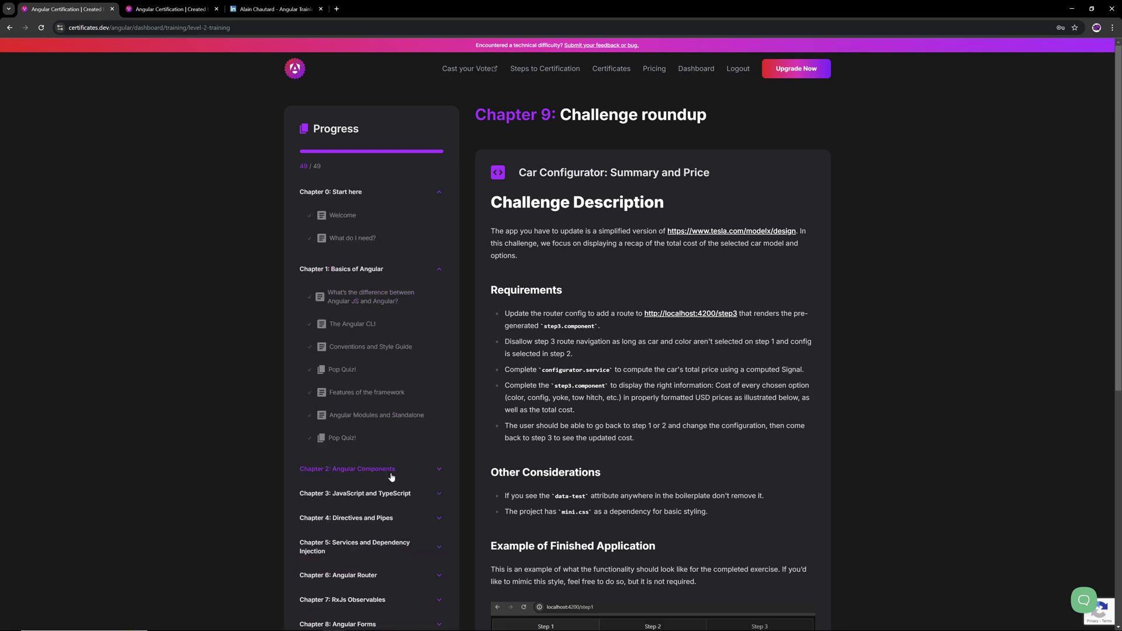
click(391, 469)
scroll(389, 395, down, 2)
scroll(400, 377, down, 1)
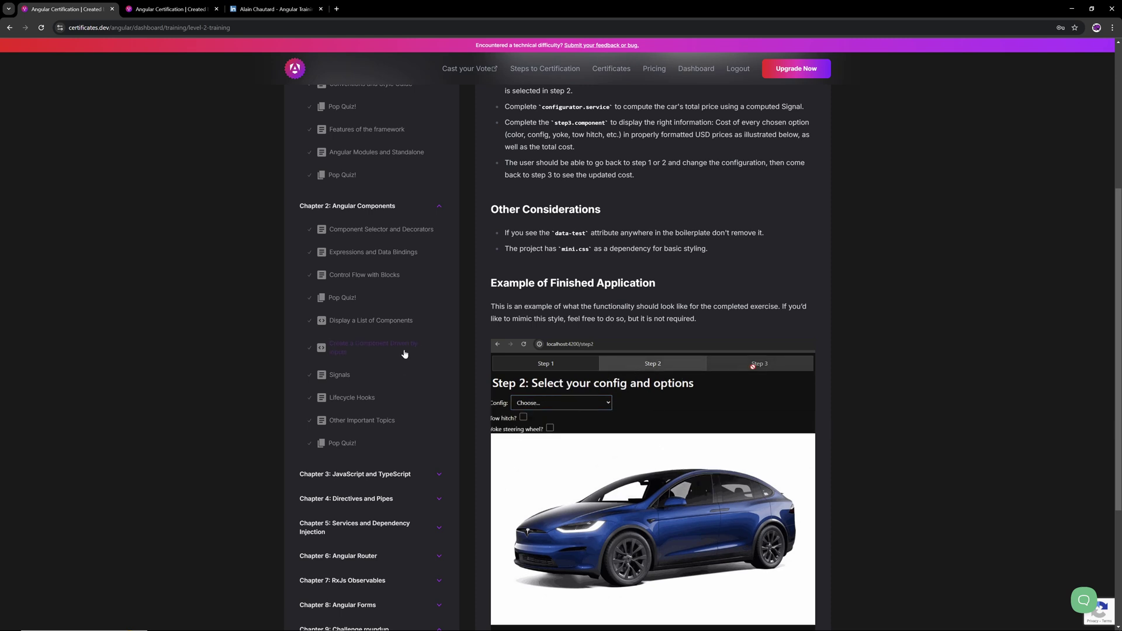
scroll(403, 354, down, 2)
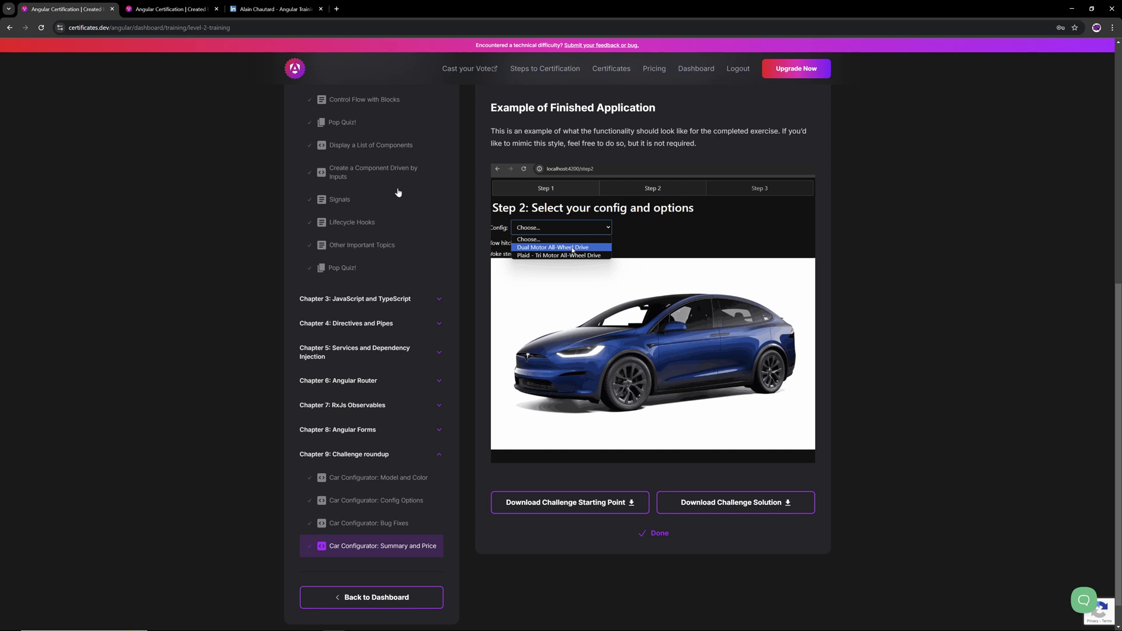
scroll(399, 421, up, 2)
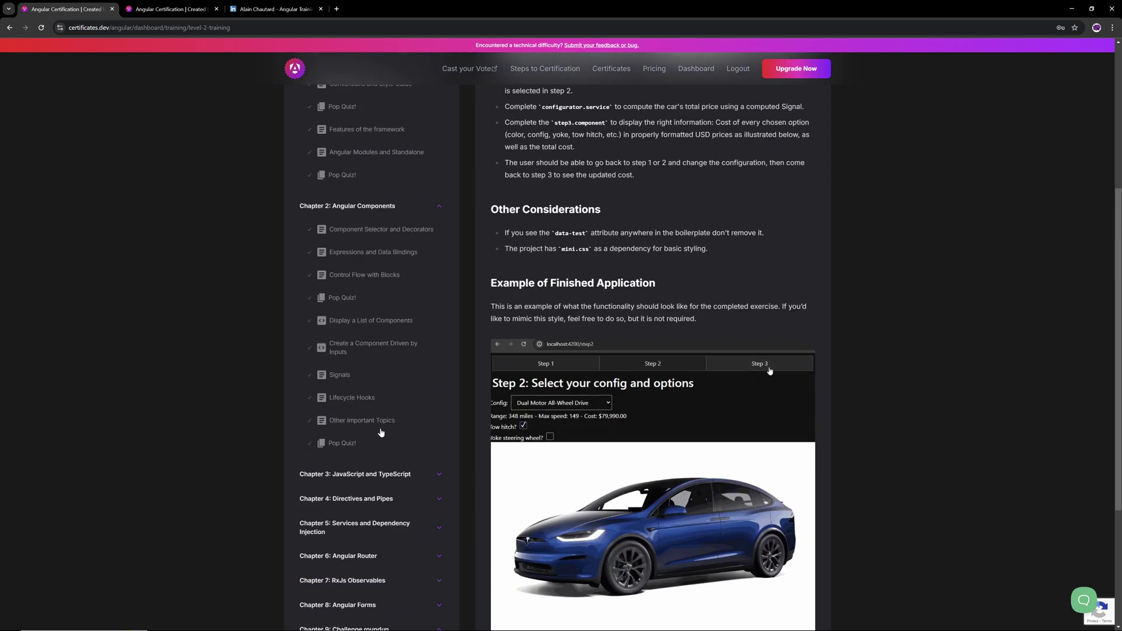
scroll(383, 378, down, 3)
scroll(399, 377, up, 5)
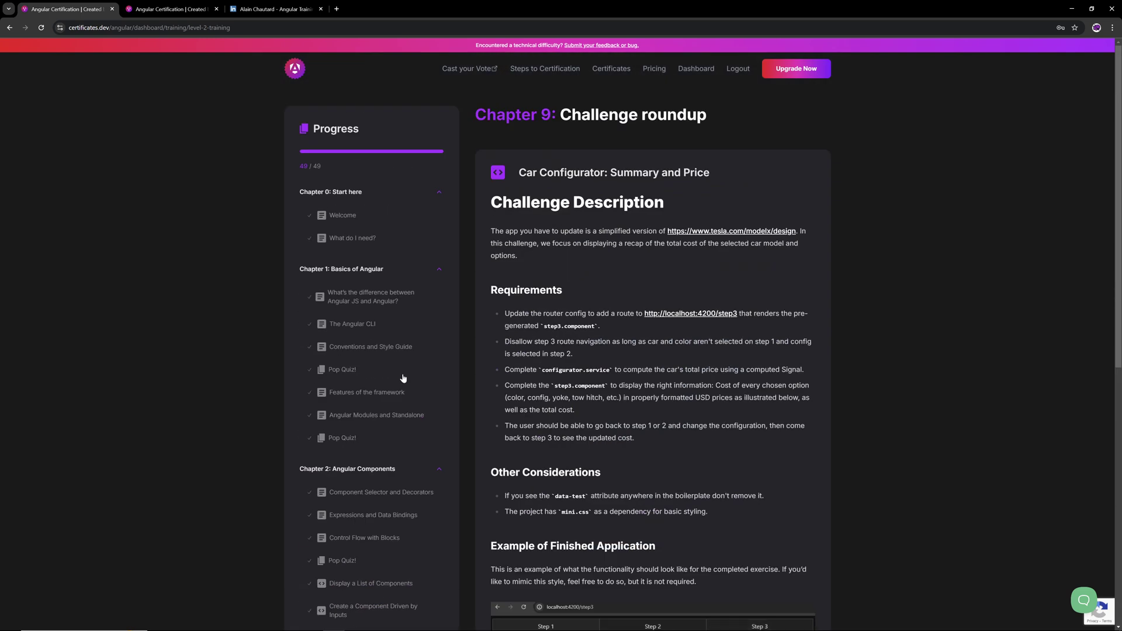
click(9, 27)
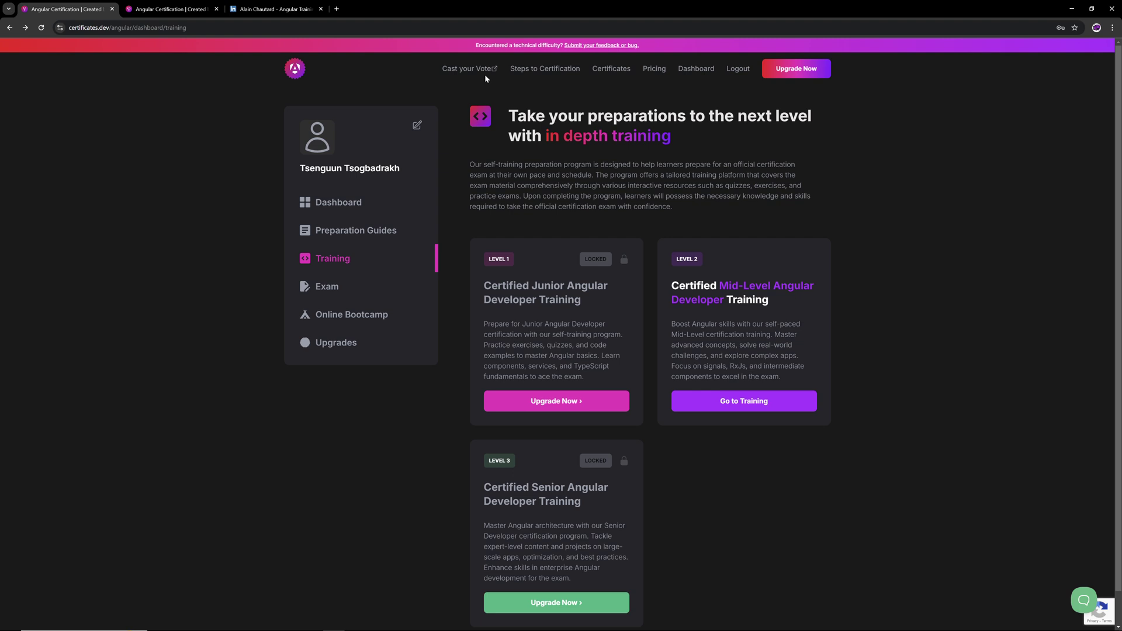
- View the Mid-Level Angular Developer certificate, then jump to the landing page's certification levels
click(689, 70)
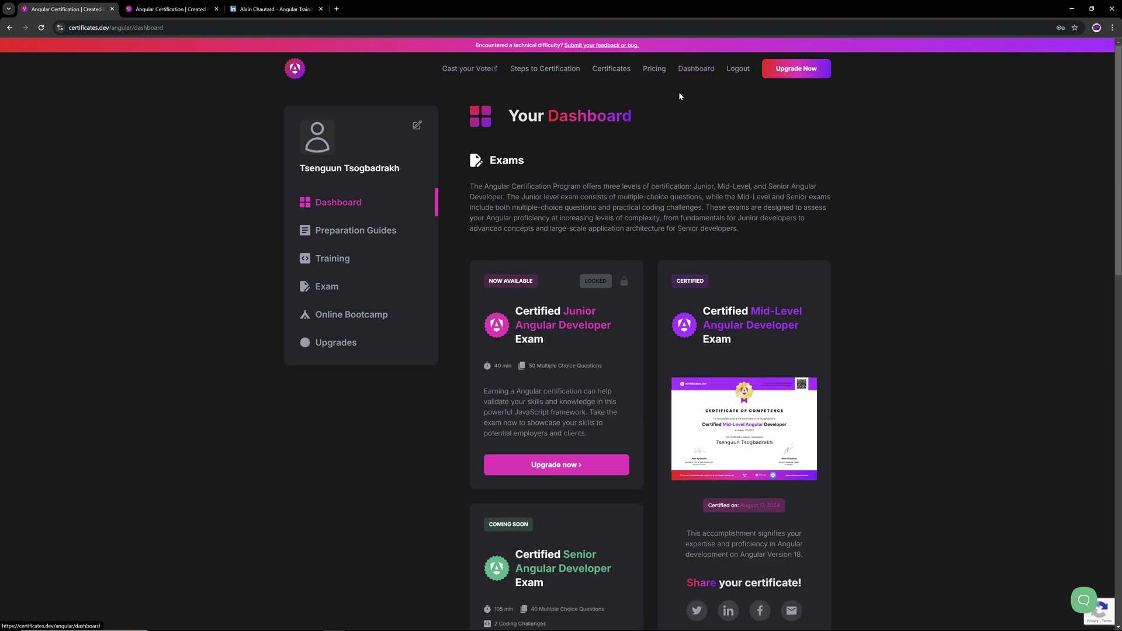
scroll(649, 351, down, 2)
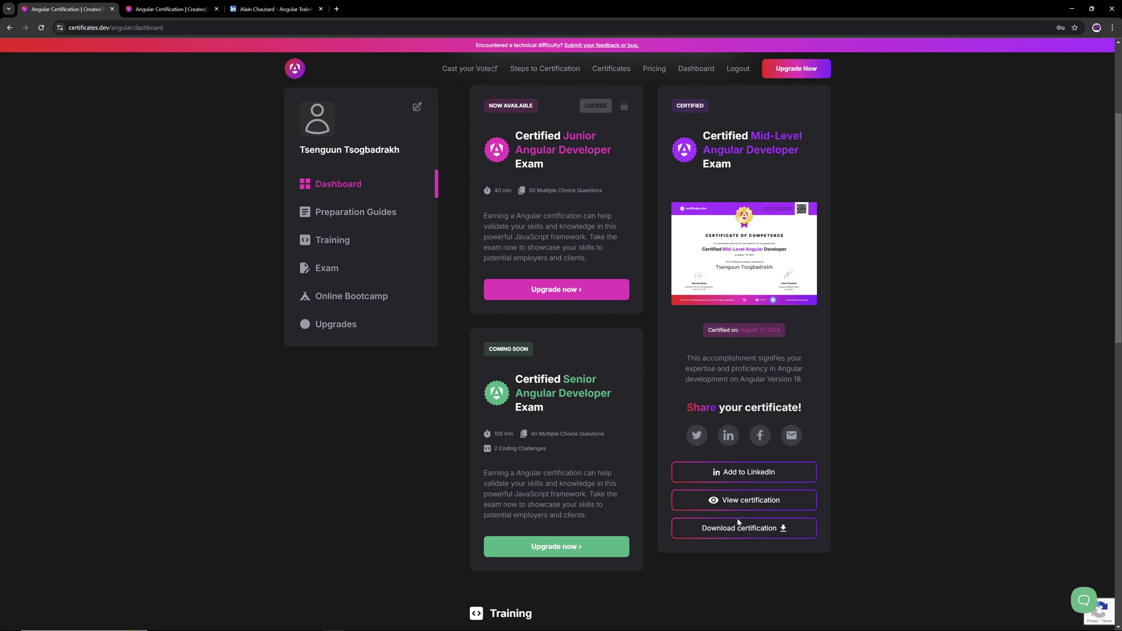
click(751, 500)
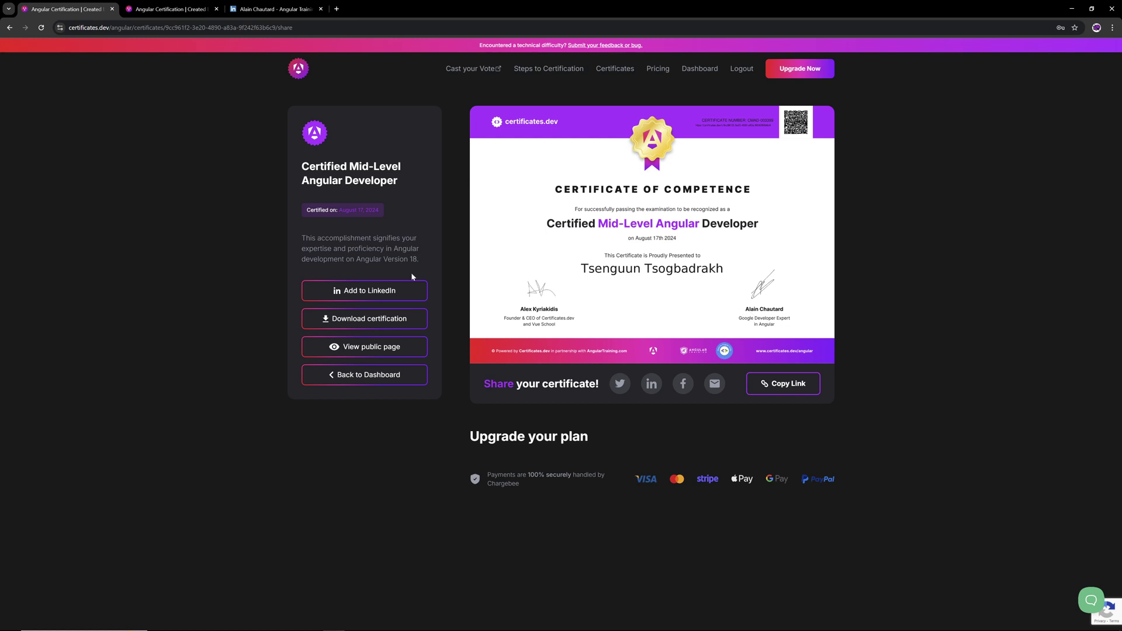
click(9, 29)
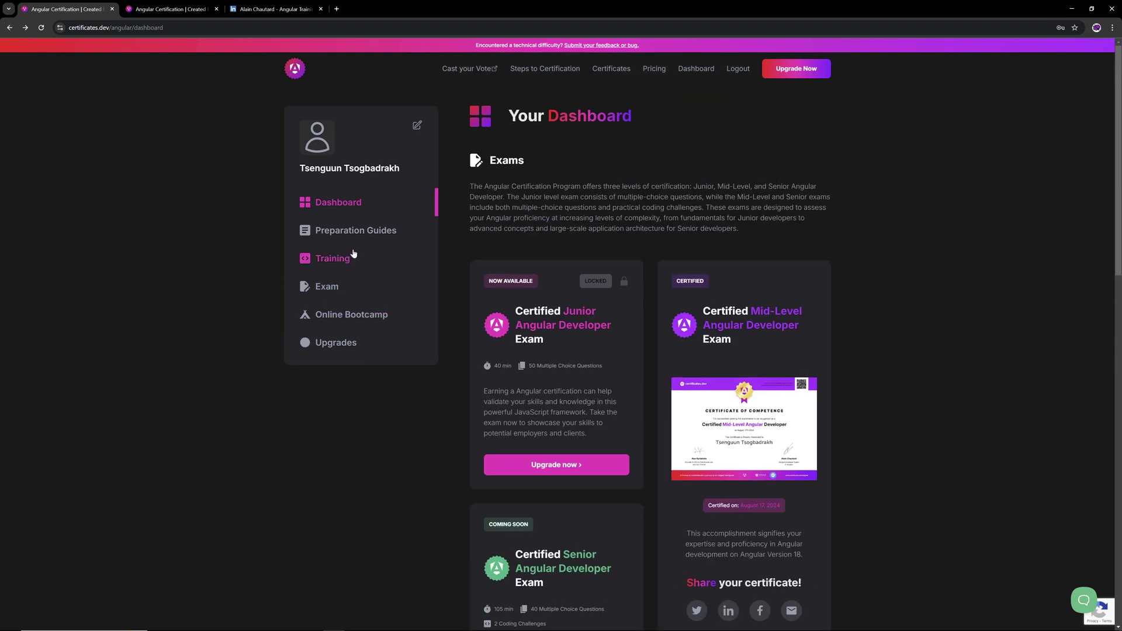
click(611, 68)
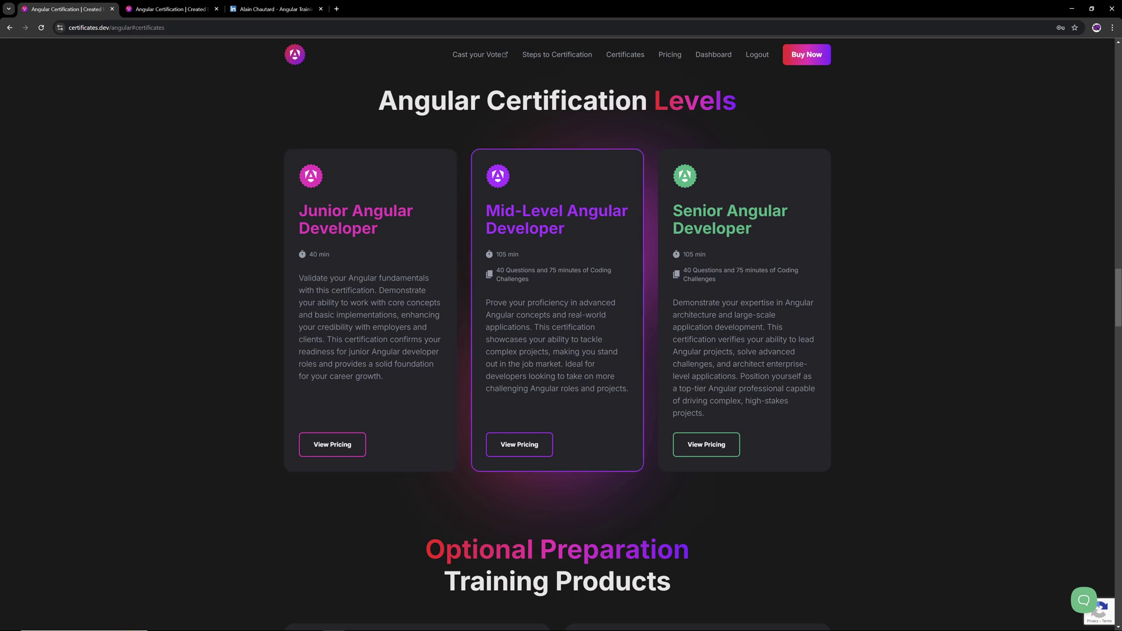
- Read the Junior card description and the Mid-Level heading and exam format line
drag(497, 270, 535, 272)
click(530, 279)
click(368, 316)
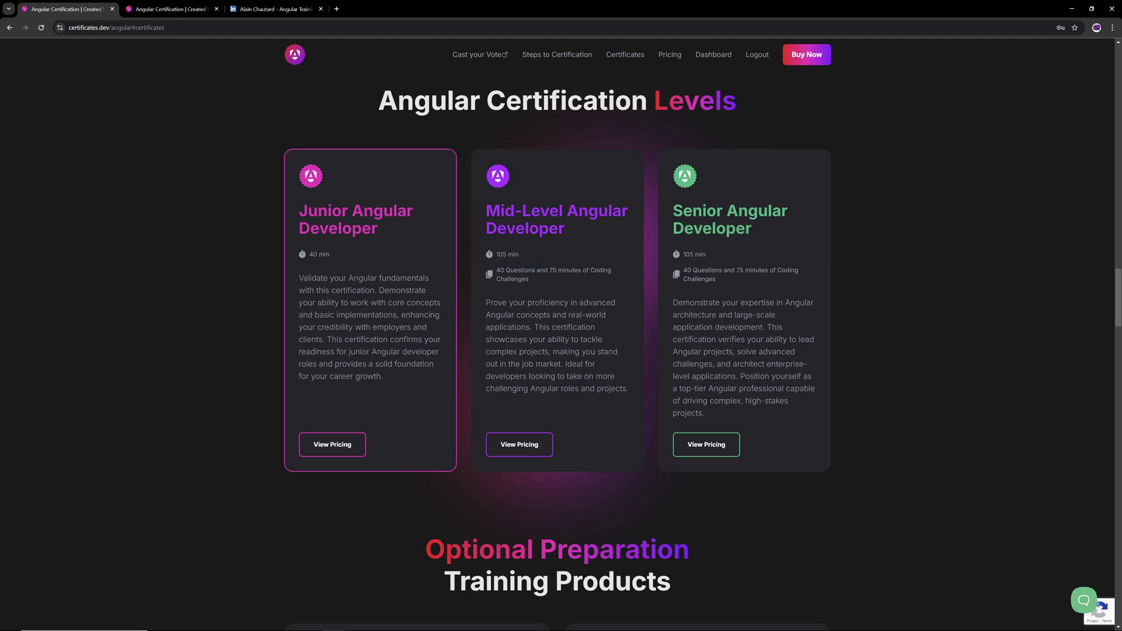
drag(401, 380, 298, 277)
triple_click(374, 324)
click(374, 325)
triple_click(558, 219)
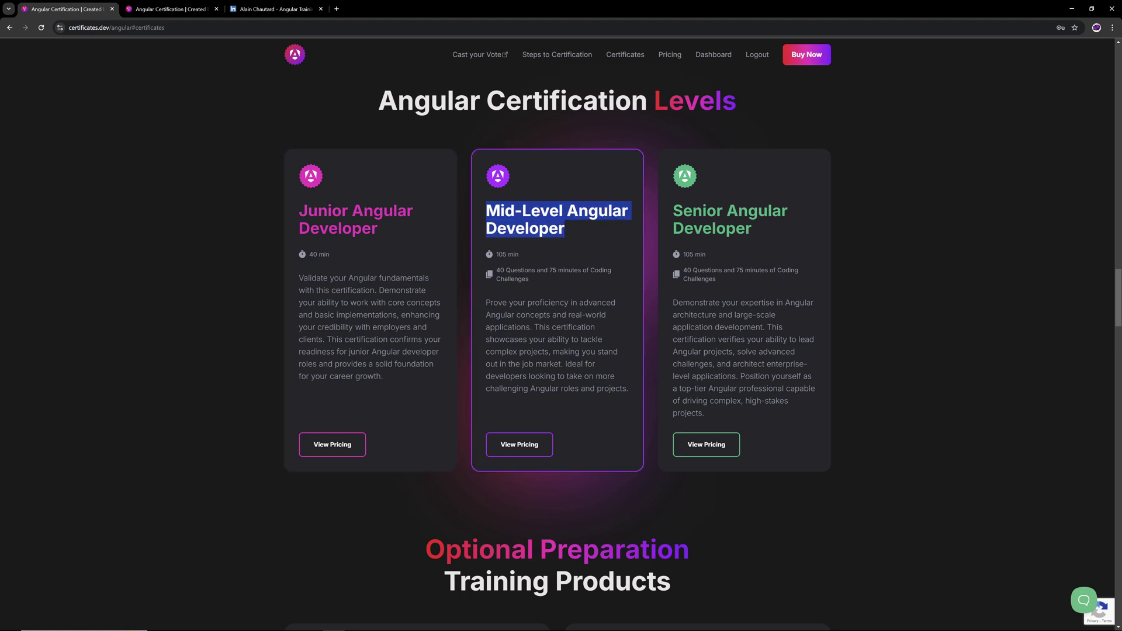
click(559, 220)
triple_click(559, 279)
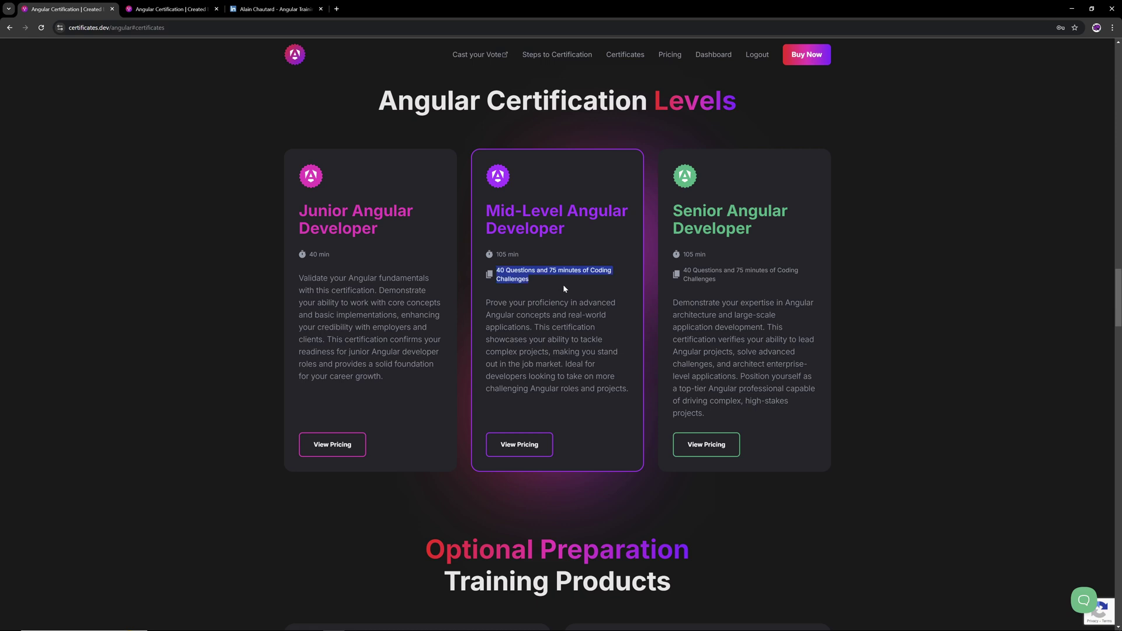
click(564, 288)
- Examine the Mid-Level exam details: 40 questions, 105 minutes, 75 minutes of coding challenges
drag(534, 271, 497, 274)
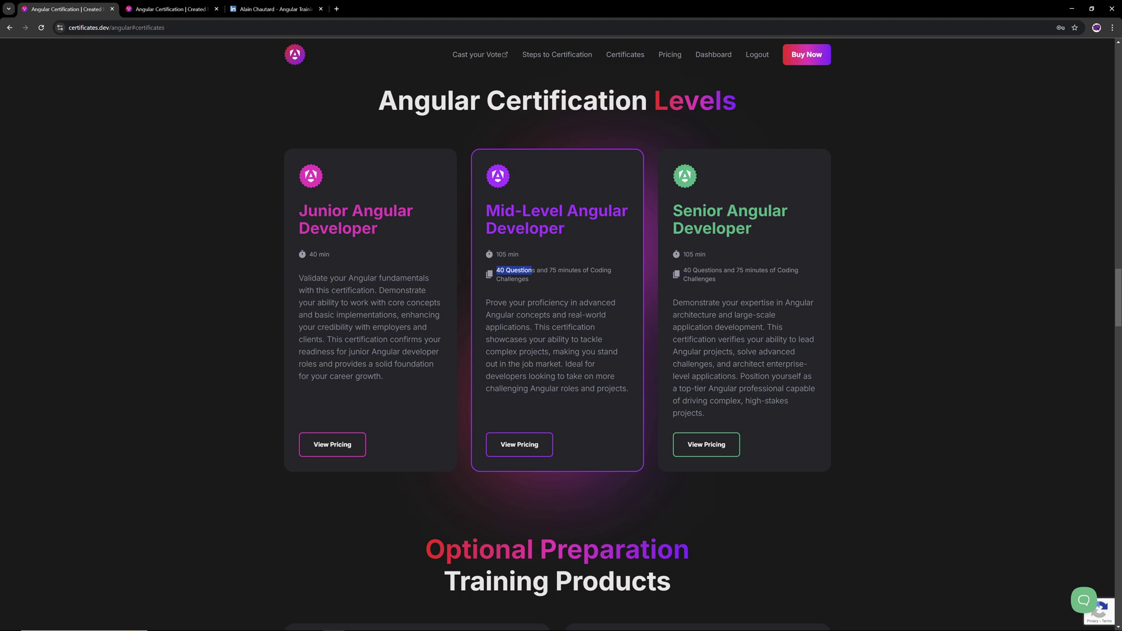
click(537, 274)
double_click(500, 254)
click(553, 271)
drag(536, 271, 497, 270)
drag(551, 271, 530, 280)
click(562, 281)
drag(550, 270, 558, 288)
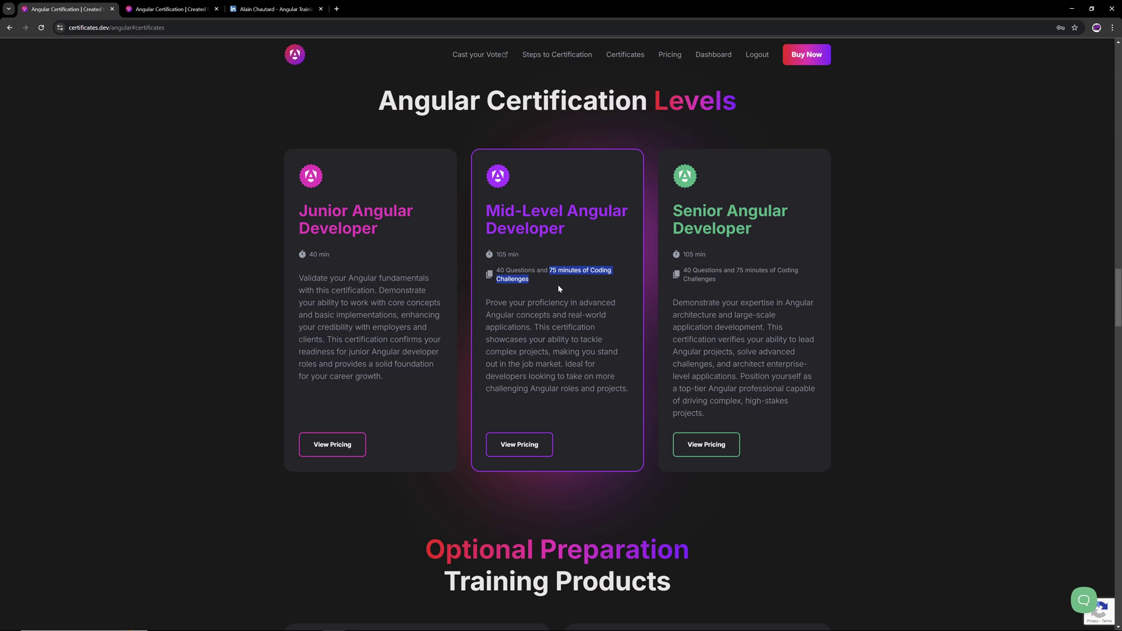
click(559, 287)
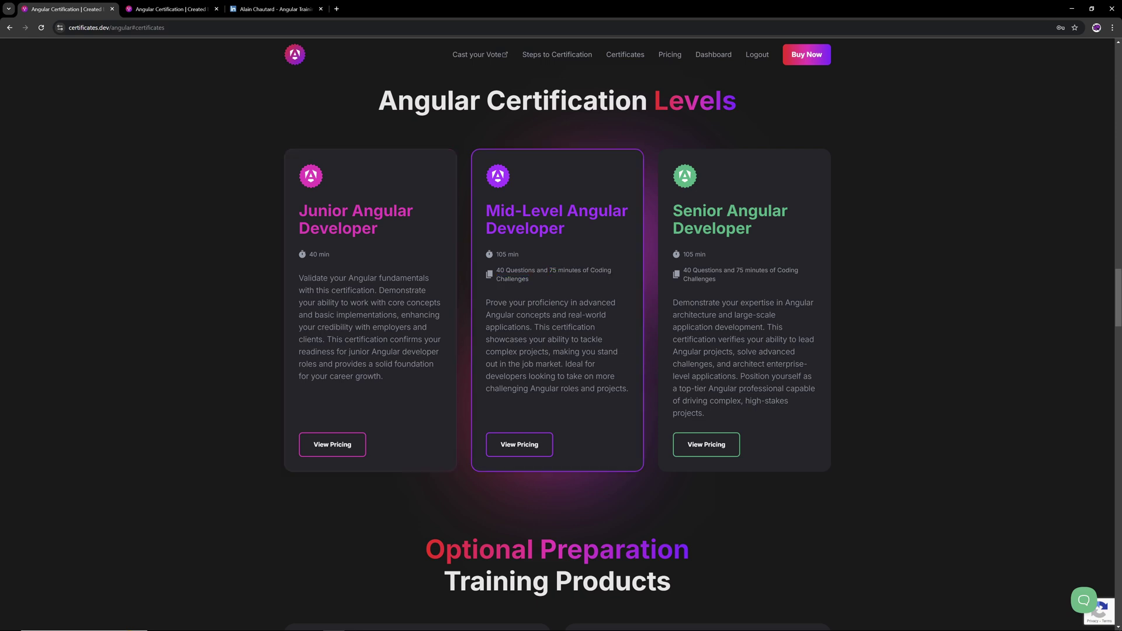
triple_click(552, 277)
click(535, 297)
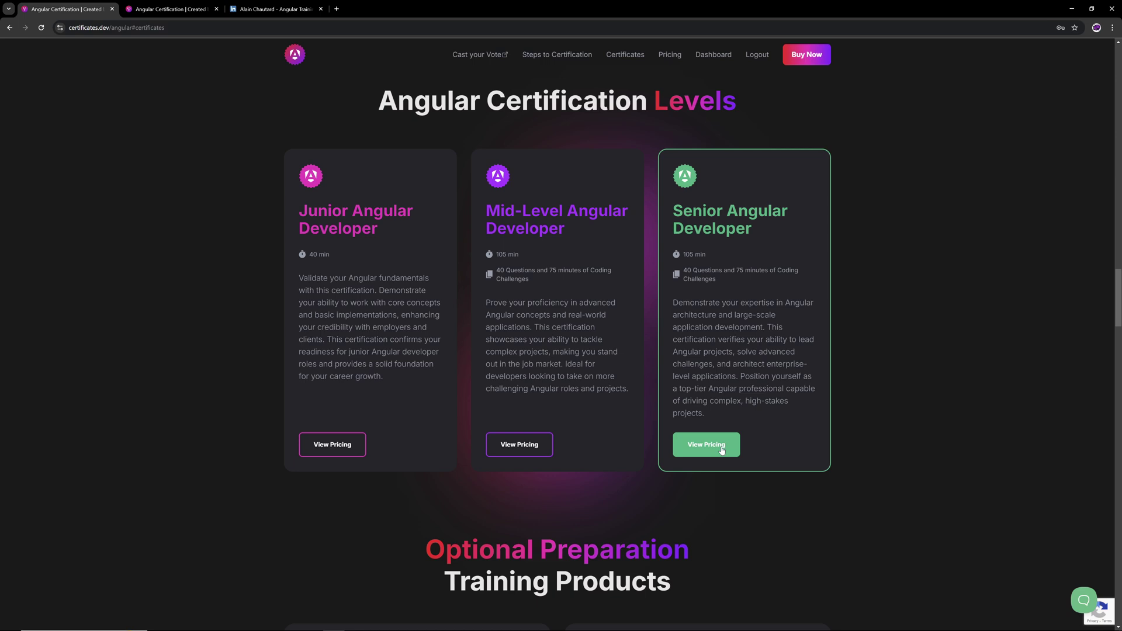
- Open Senior pricing, review its coming-soon bundles, and switch back to Mid-Level prices
click(707, 446)
scroll(259, 370, down, 2)
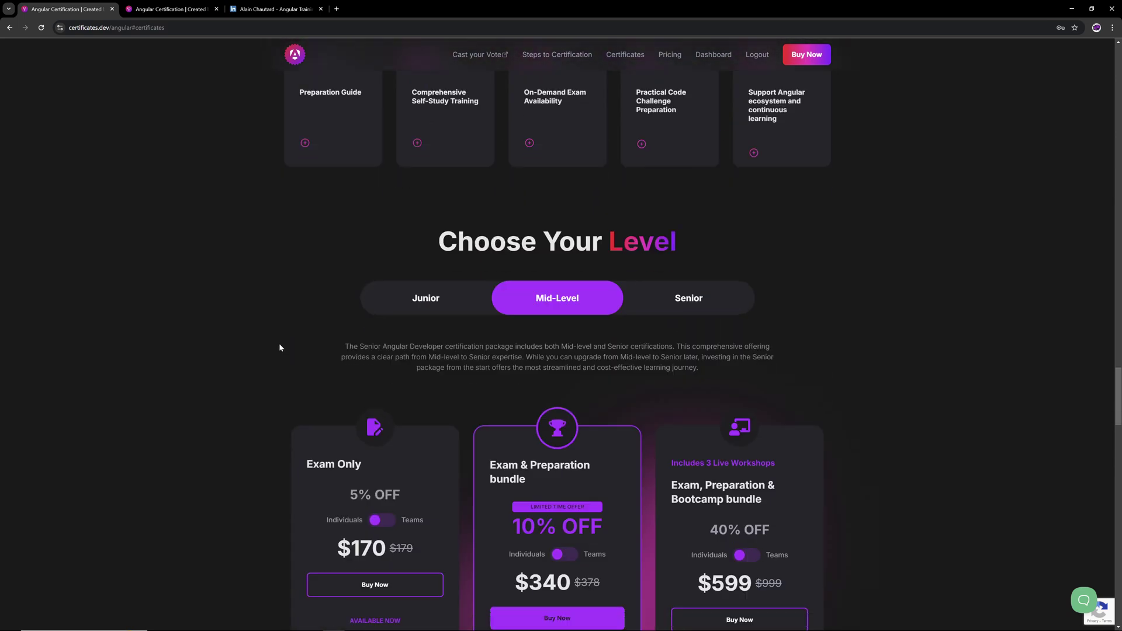
scroll(278, 346, down, 4)
scroll(315, 307, up, 2)
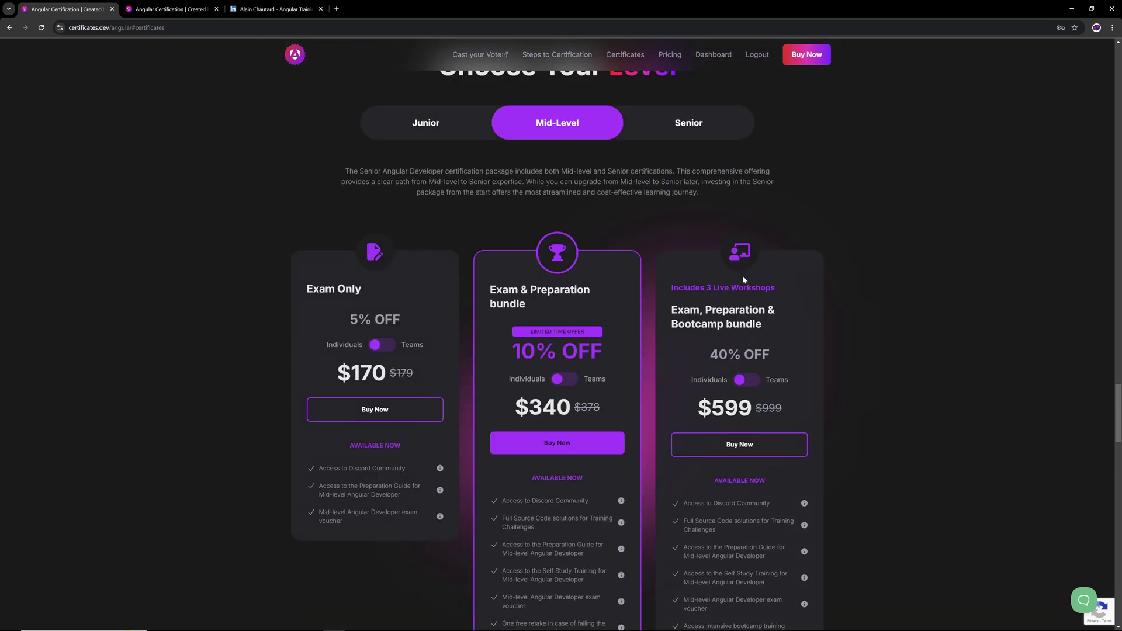
click(701, 120)
scroll(702, 120, down, 3)
drag(501, 415, 608, 501)
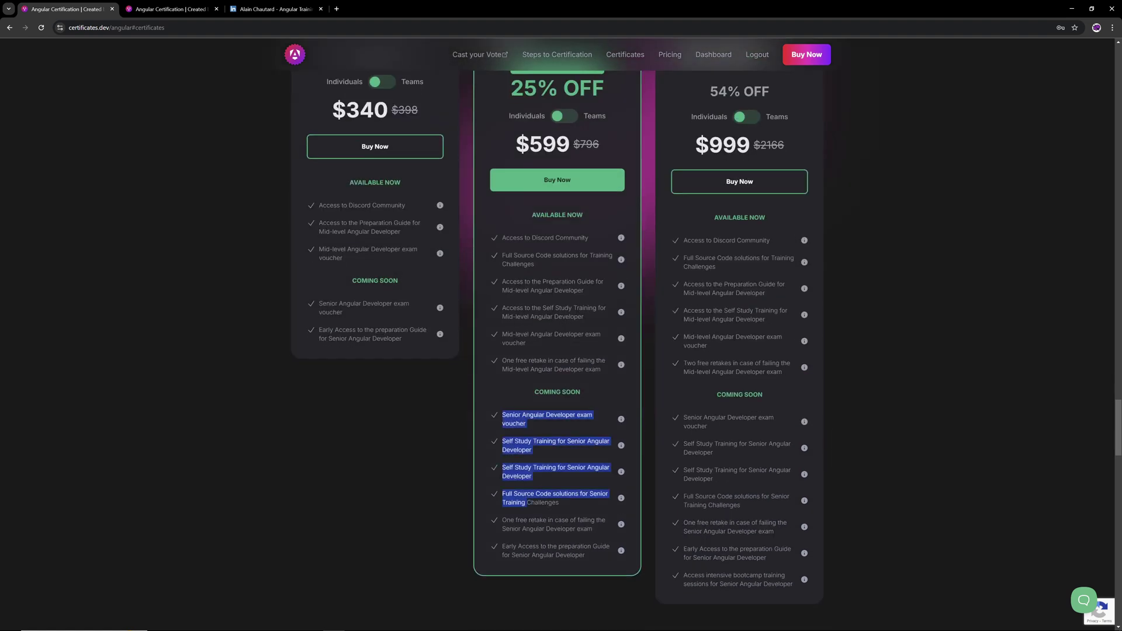
click(593, 551)
drag(414, 348, 378, 282)
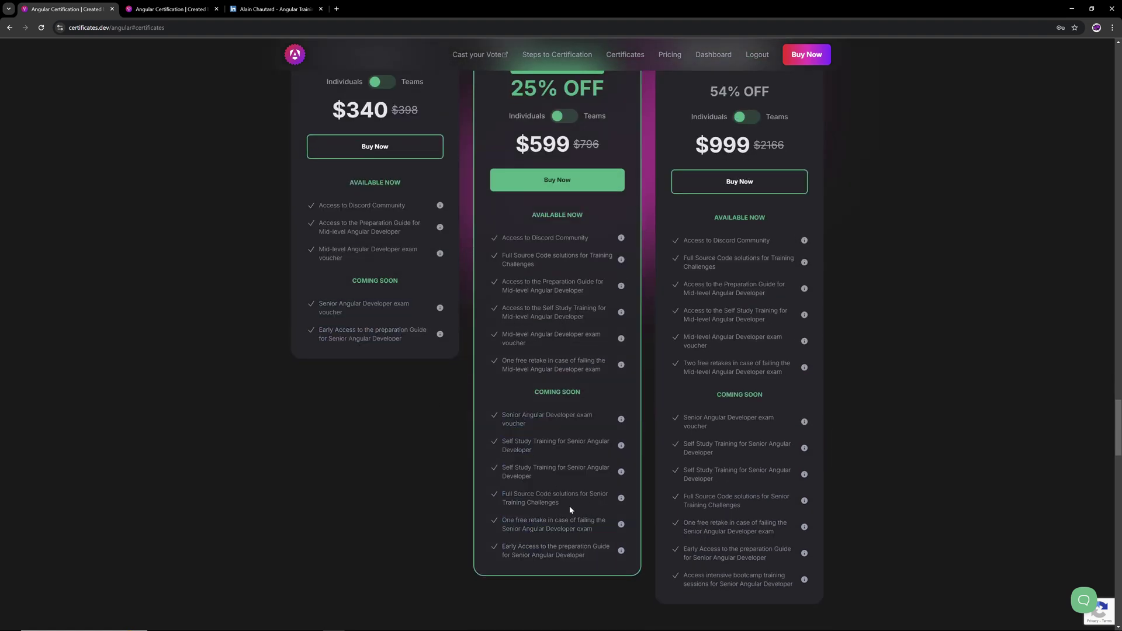
scroll(377, 489, up, 2)
drag(344, 418, 297, 378)
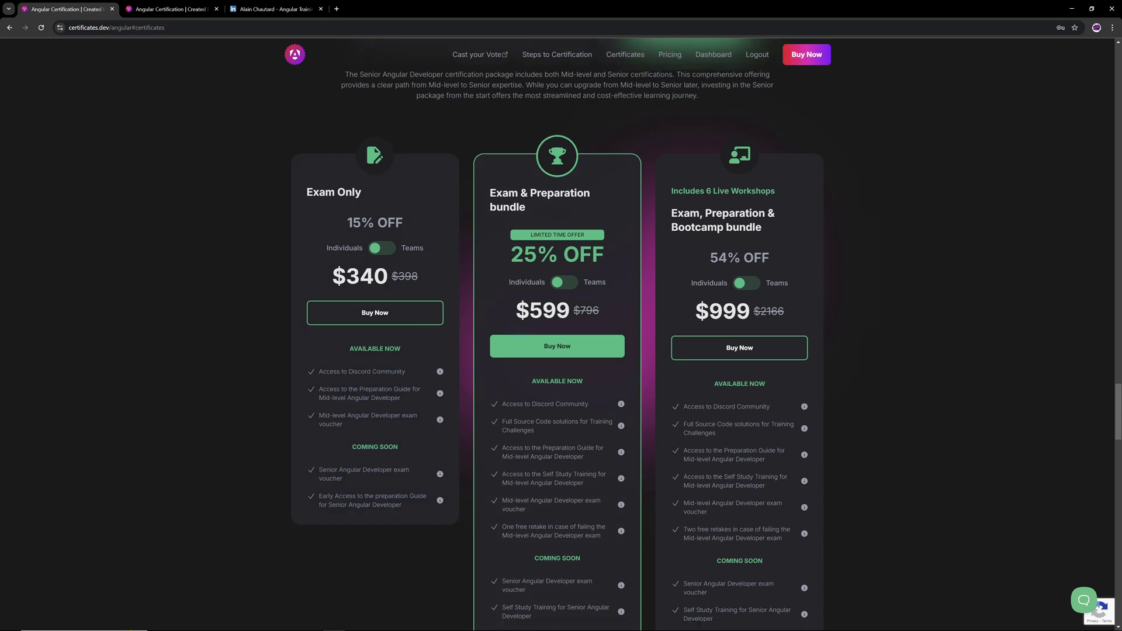
drag(824, 615, 672, 281)
scroll(740, 395, up, 3)
click(739, 394)
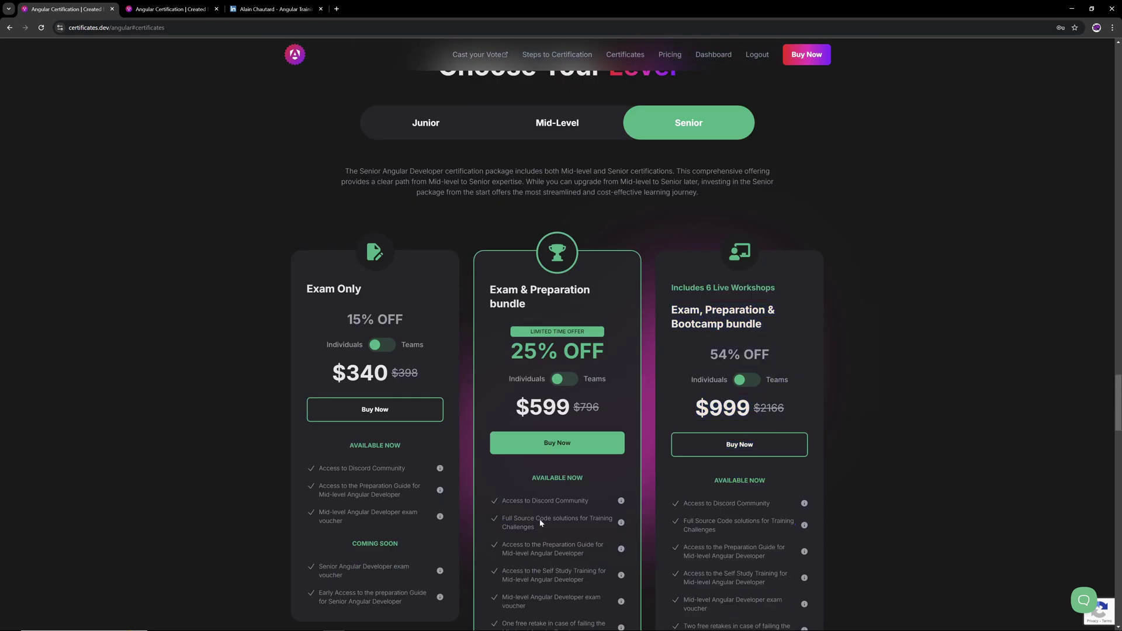
scroll(426, 504, up, 4)
click(567, 488)
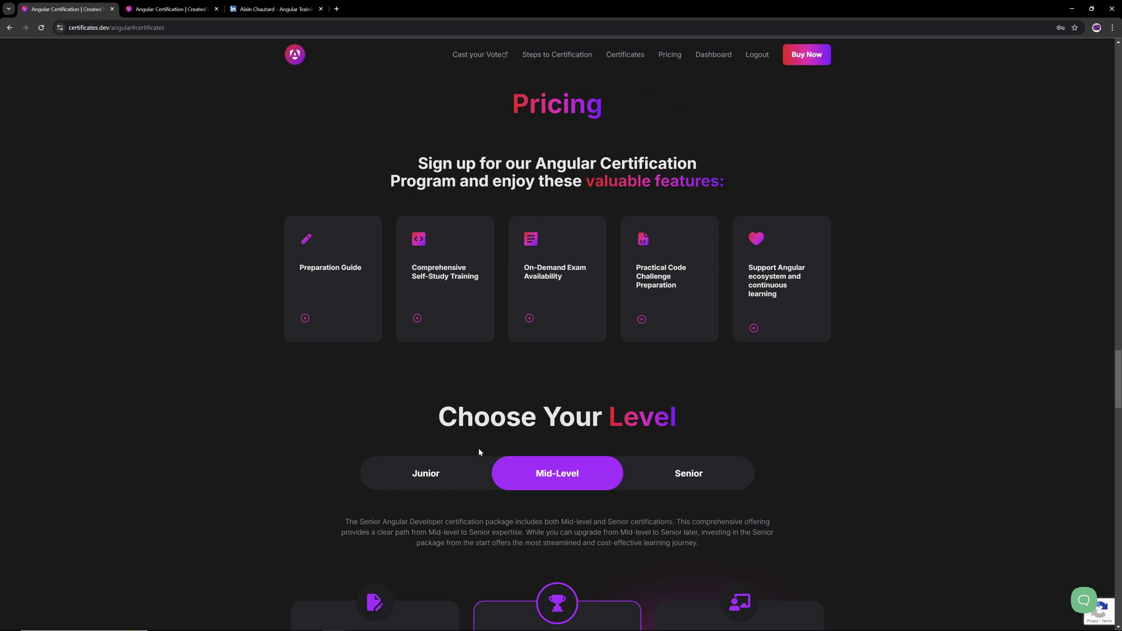
scroll(478, 448, up, 5)
scroll(478, 448, up, 7)
scroll(562, 500, up, 5)
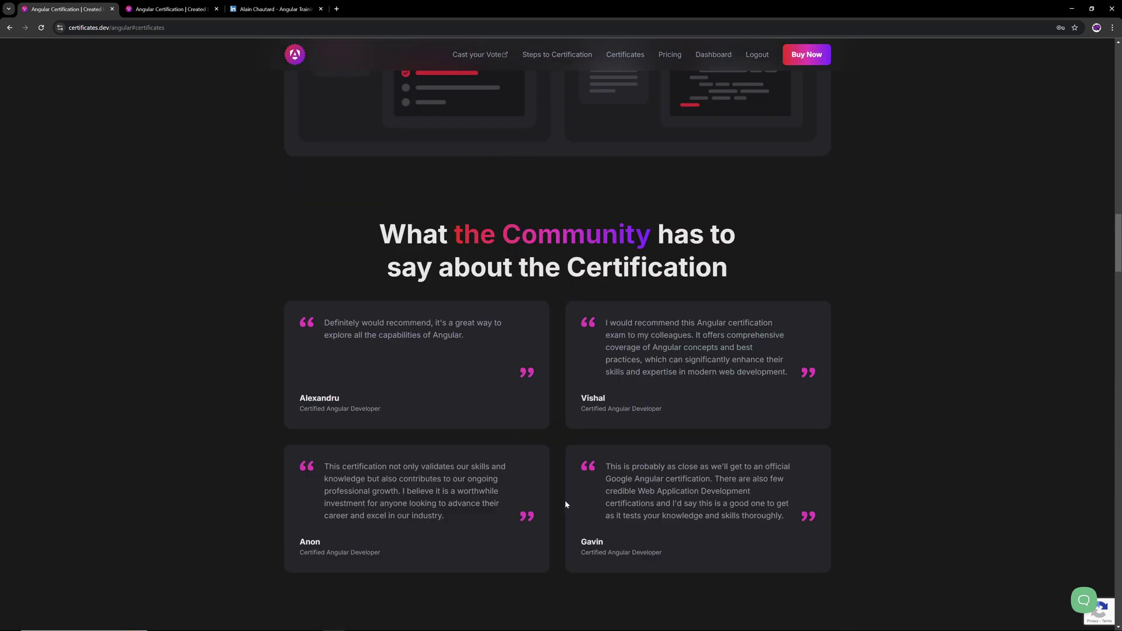
scroll(562, 503, up, 4)
scroll(561, 504, up, 5)
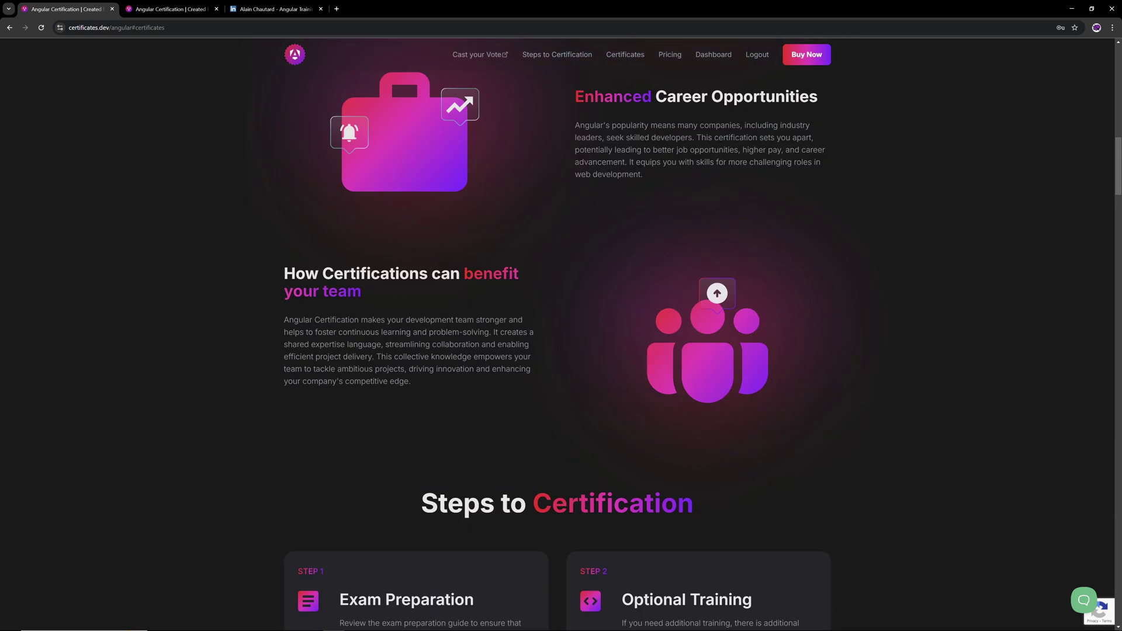
scroll(562, 502, up, 6)
scroll(561, 502, down, 9)
scroll(561, 502, down, 8)
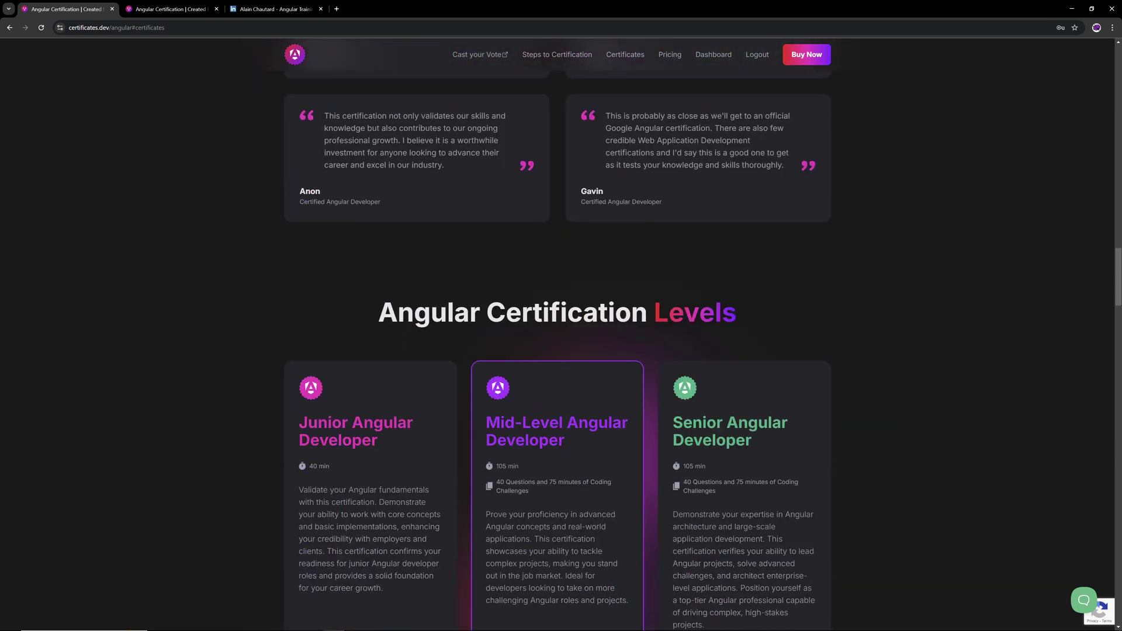
scroll(551, 454, down, 8)
scroll(552, 454, down, 8)
scroll(552, 455, down, 8)
scroll(551, 454, down, 8)
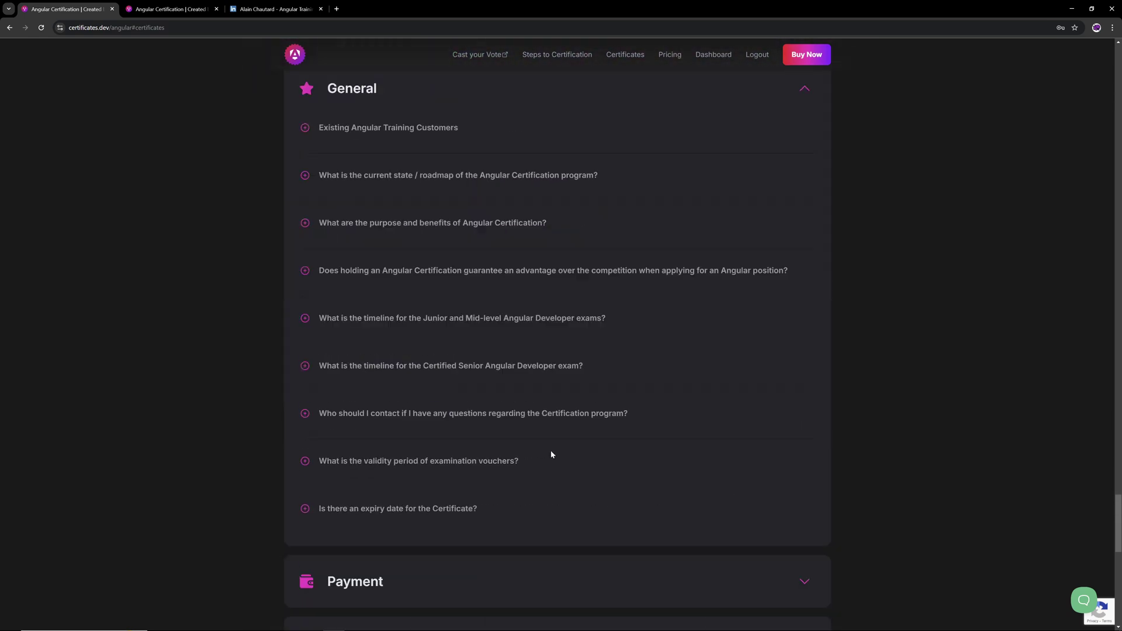
scroll(540, 460, up, 1)
scroll(509, 451, down, 4)
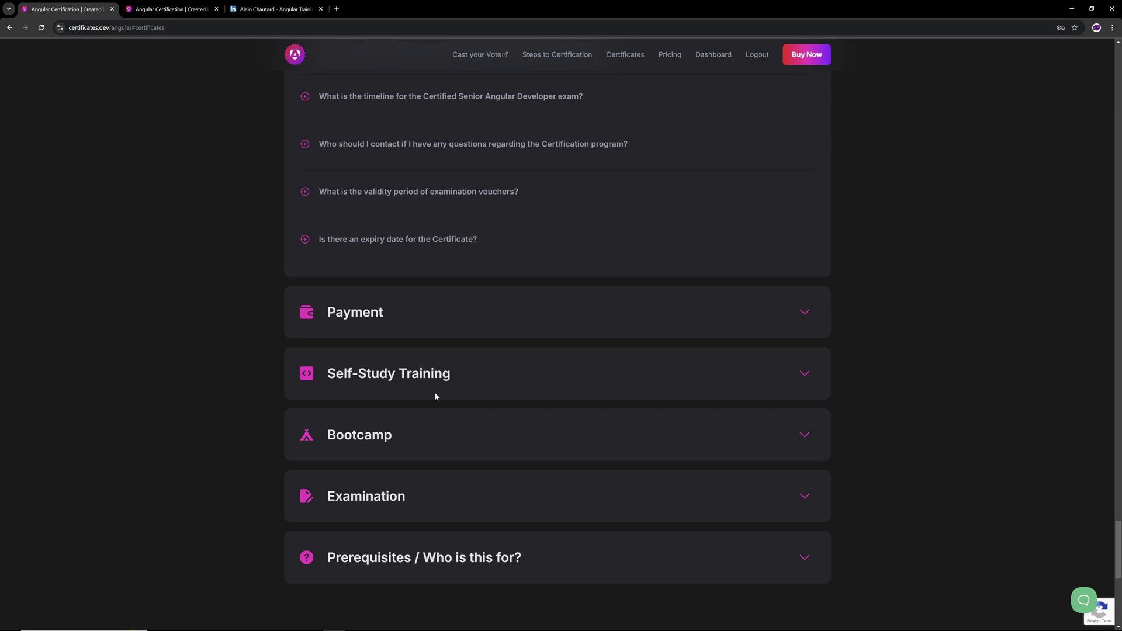
- Expand the FAQ's Payment category listing payment, discount, voucher and refund questions
click(385, 314)
scroll(506, 368, down, 2)
scroll(408, 384, down, 2)
scroll(378, 408, up, 1)
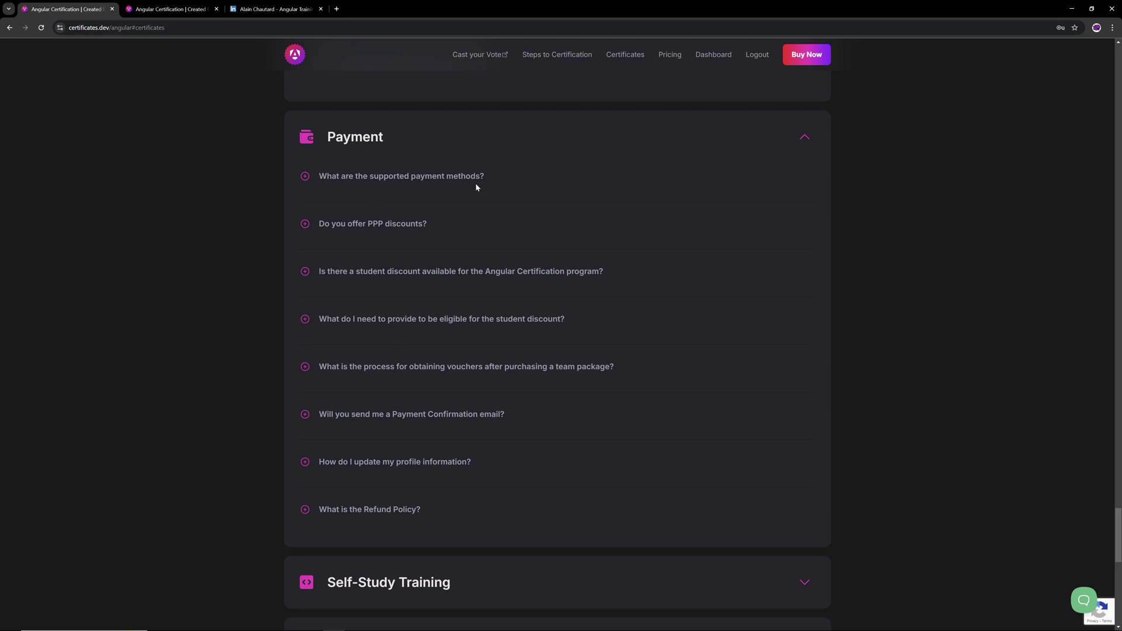
- Open the answers on student eligibility, team vouchers, payment confirmation, profile updates and refunds
click(481, 319)
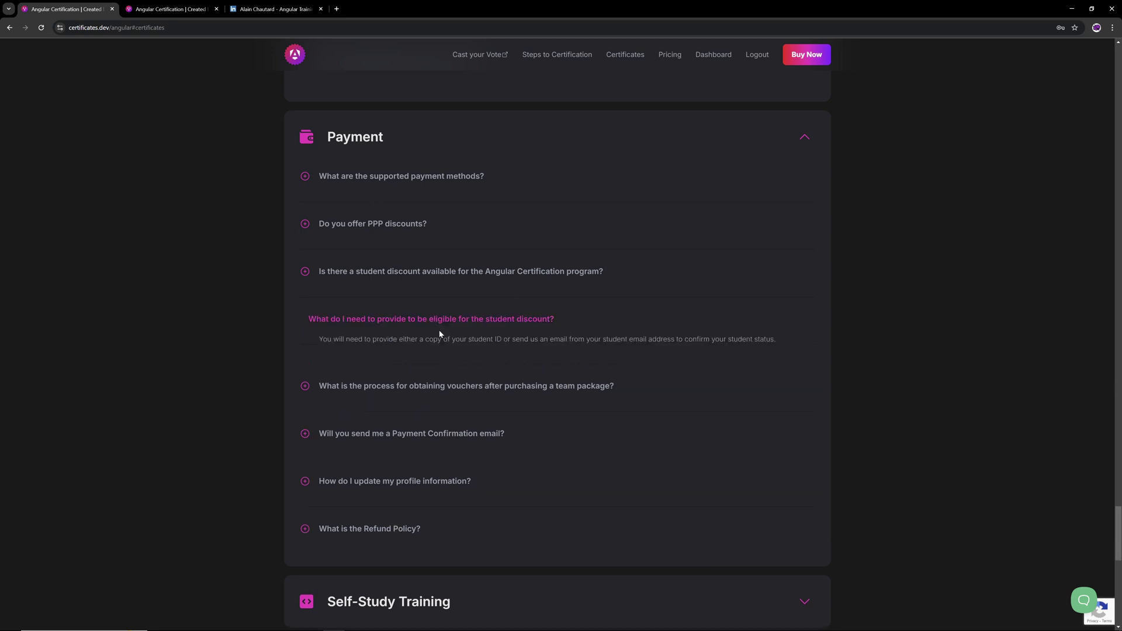
click(432, 387)
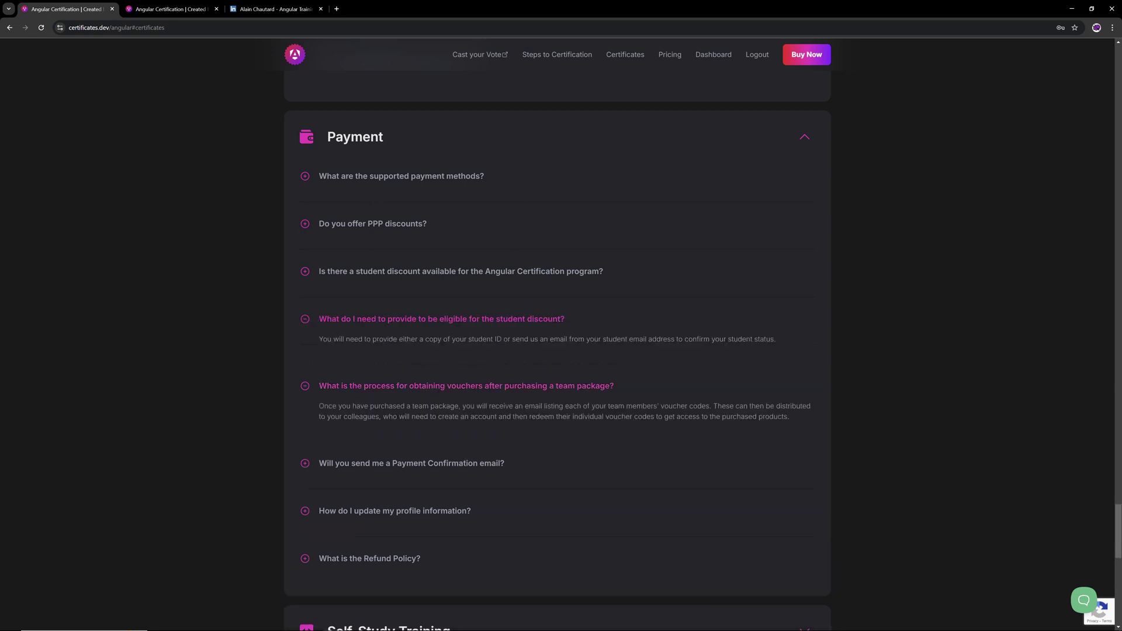
click(434, 468)
scroll(381, 456, down, 1)
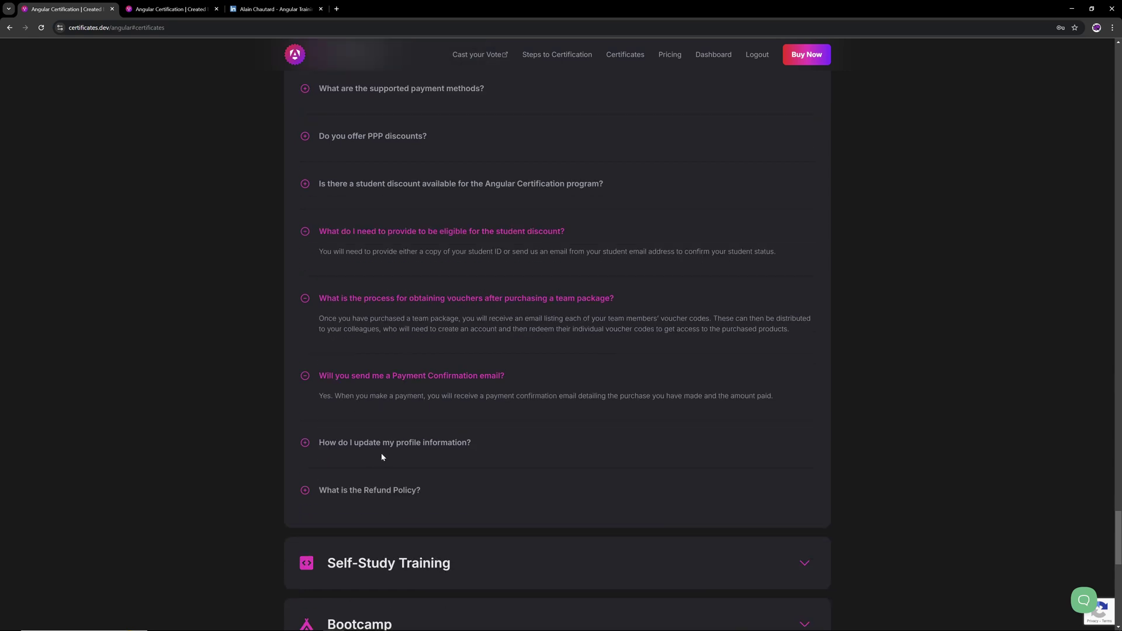
click(389, 446)
click(387, 506)
scroll(435, 421, up, 1)
- Read the student discount answer and its support contact address, then return to pricing
click(412, 273)
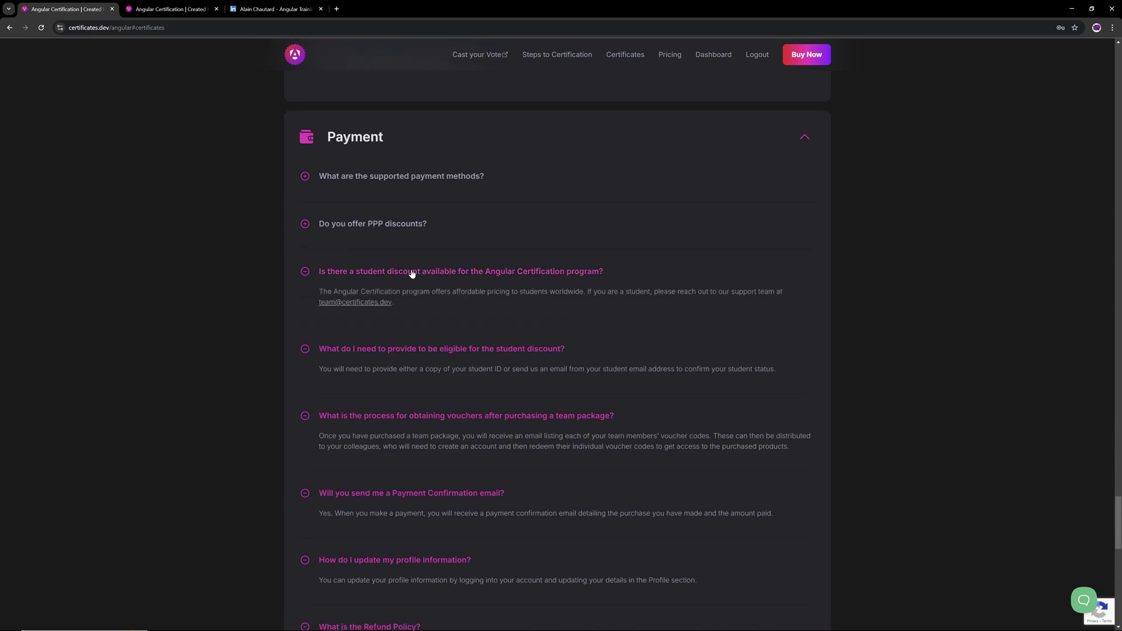
drag(399, 303, 316, 301)
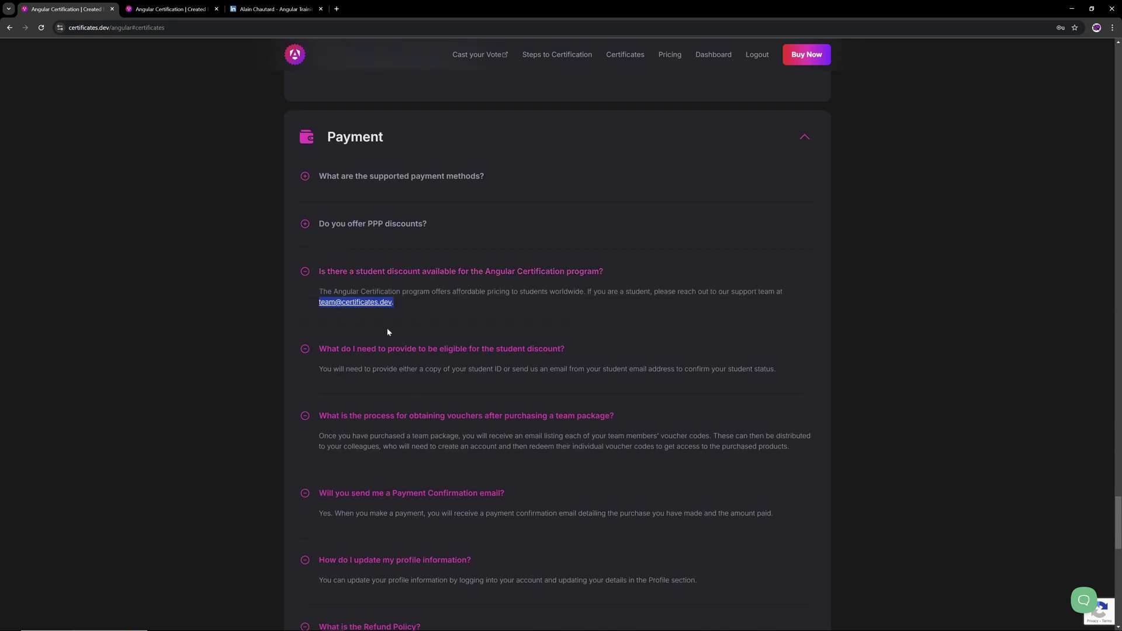
triple_click(412, 305)
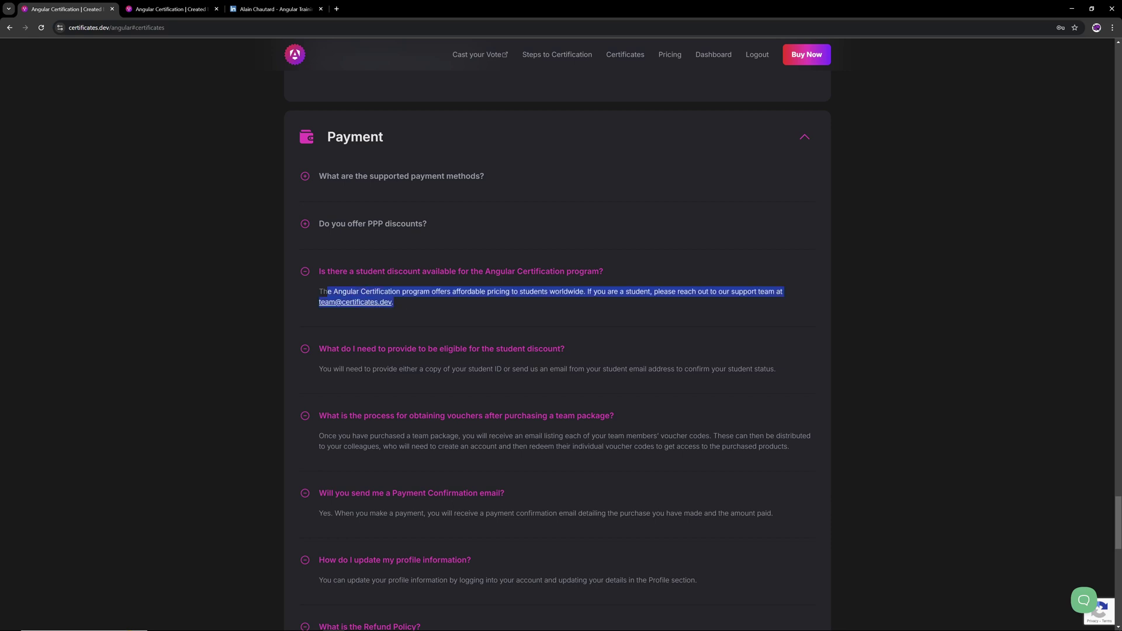
click(411, 309)
scroll(454, 326, up, 15)
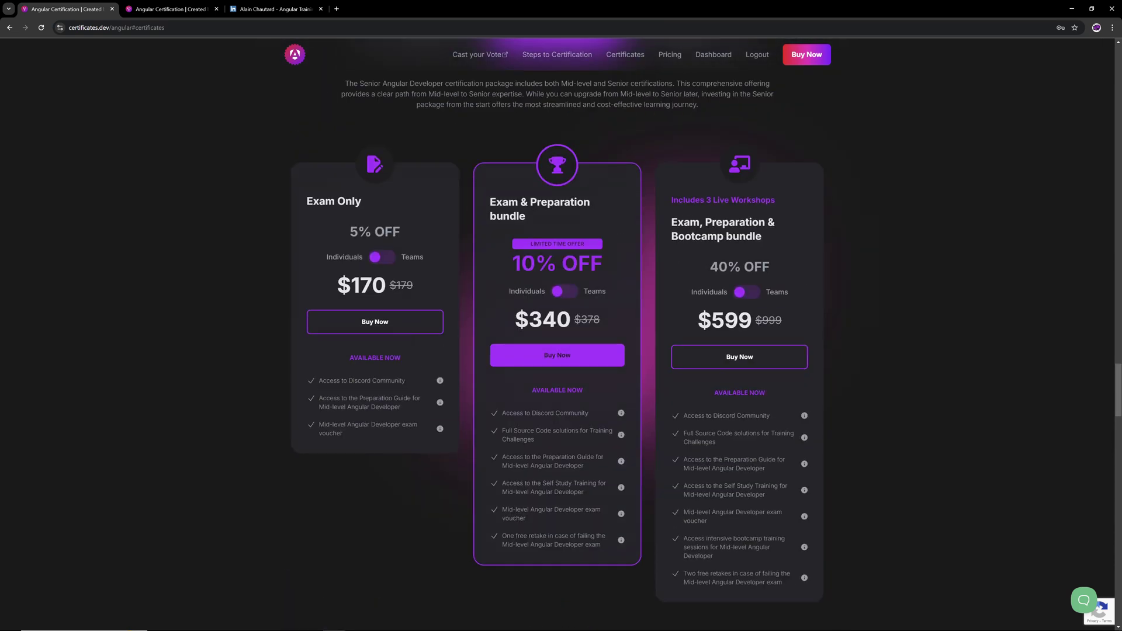
scroll(555, 355, up, 2)
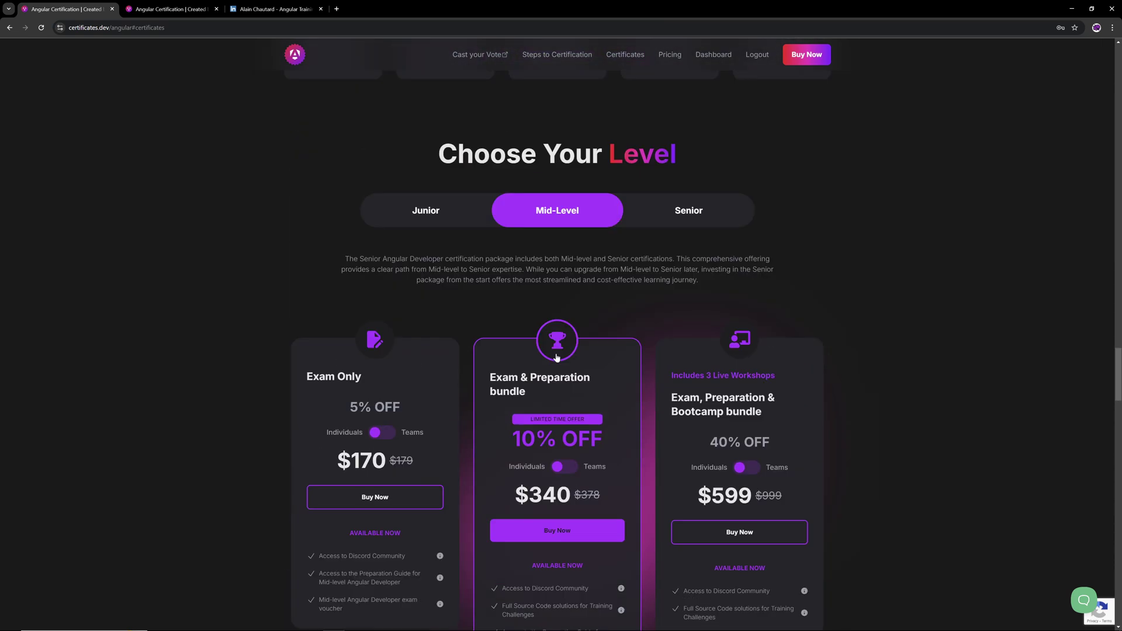
click(439, 212)
scroll(385, 385, down, 1)
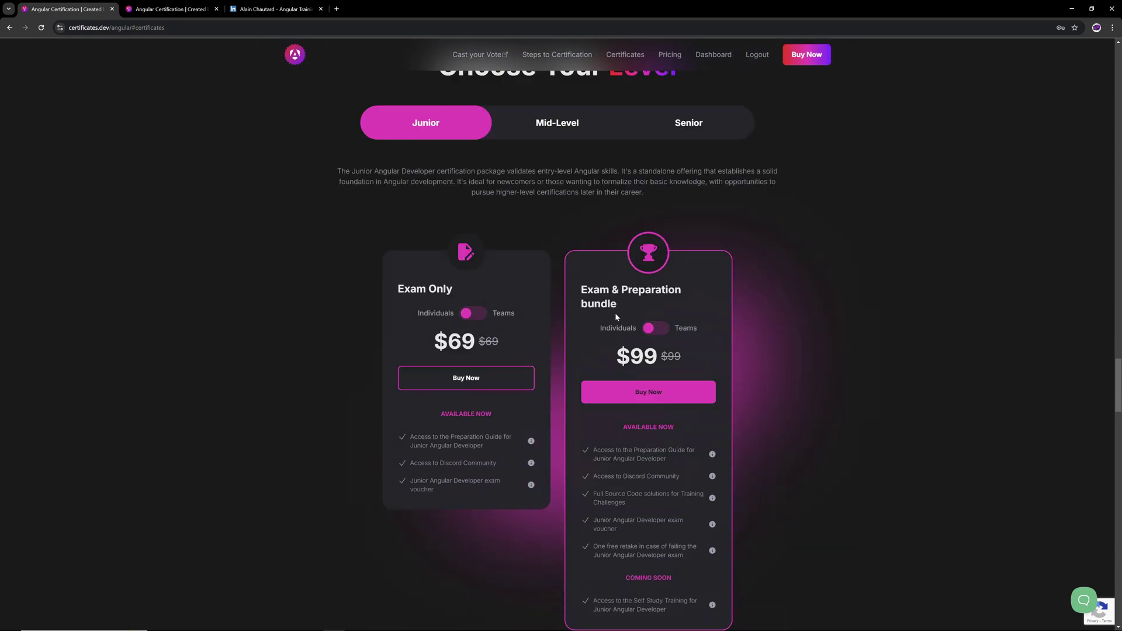
click(556, 125)
scroll(456, 311, down, 2)
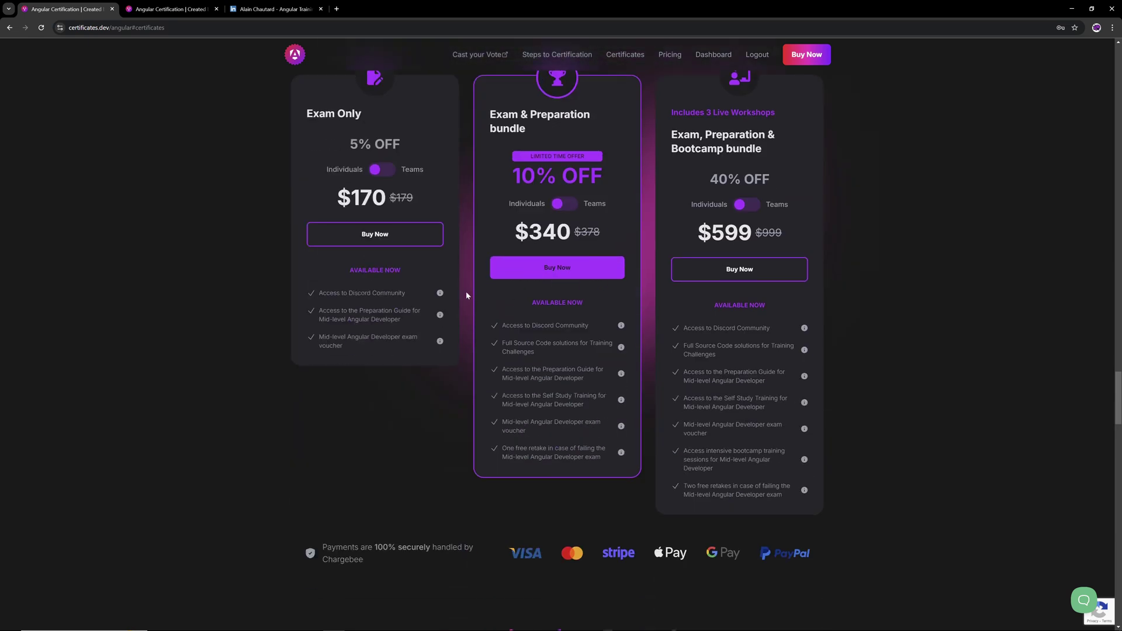
scroll(467, 296, down, 4)
scroll(561, 351, down, 3)
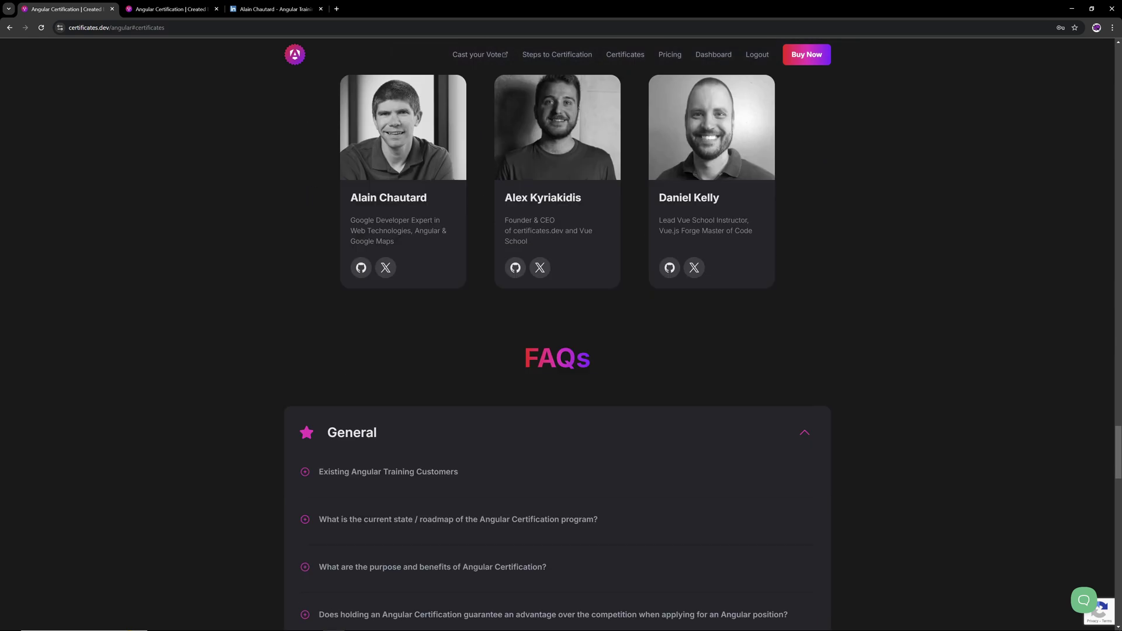
scroll(479, 294, down, 3)
scroll(482, 290, down, 2)
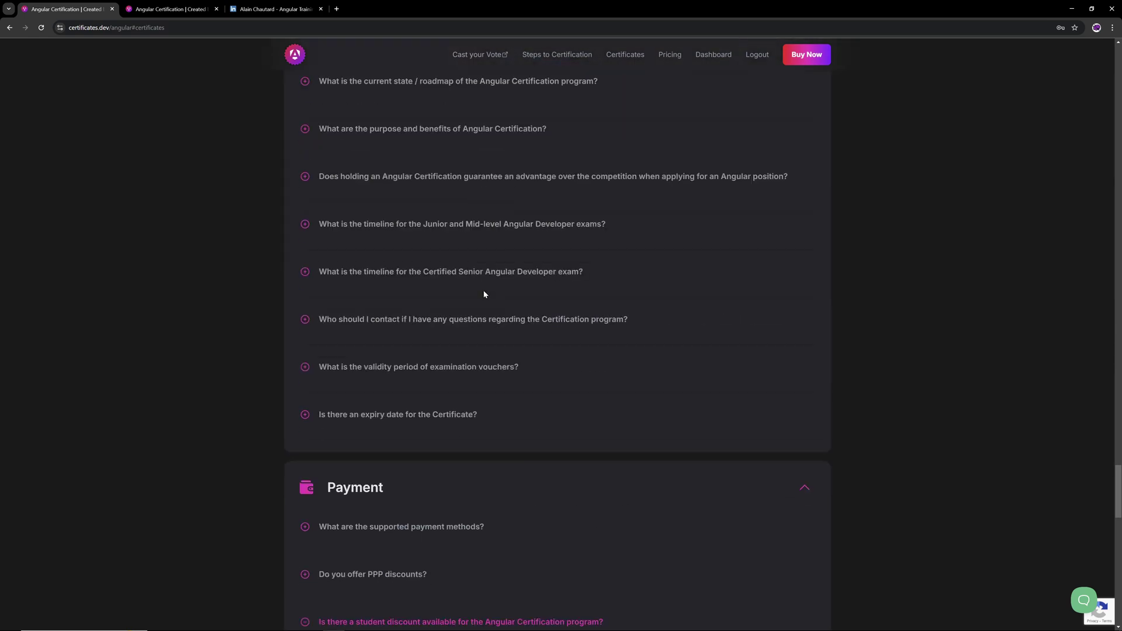
scroll(483, 290, down, 5)
scroll(483, 295, up, 2)
scroll(484, 296, up, 10)
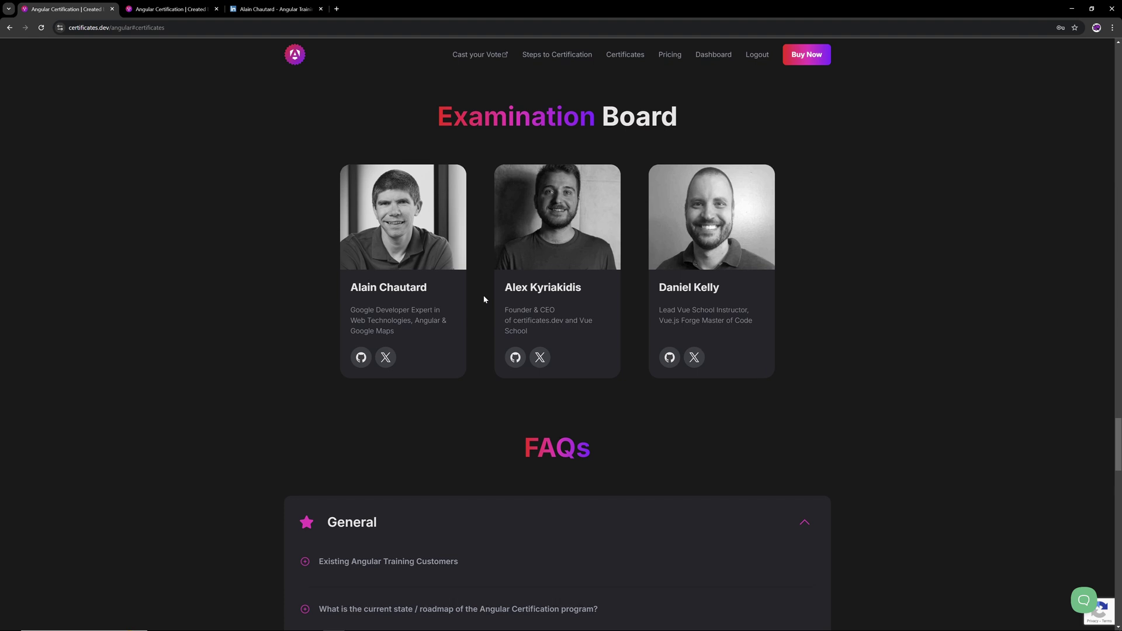
scroll(483, 300, up, 5)
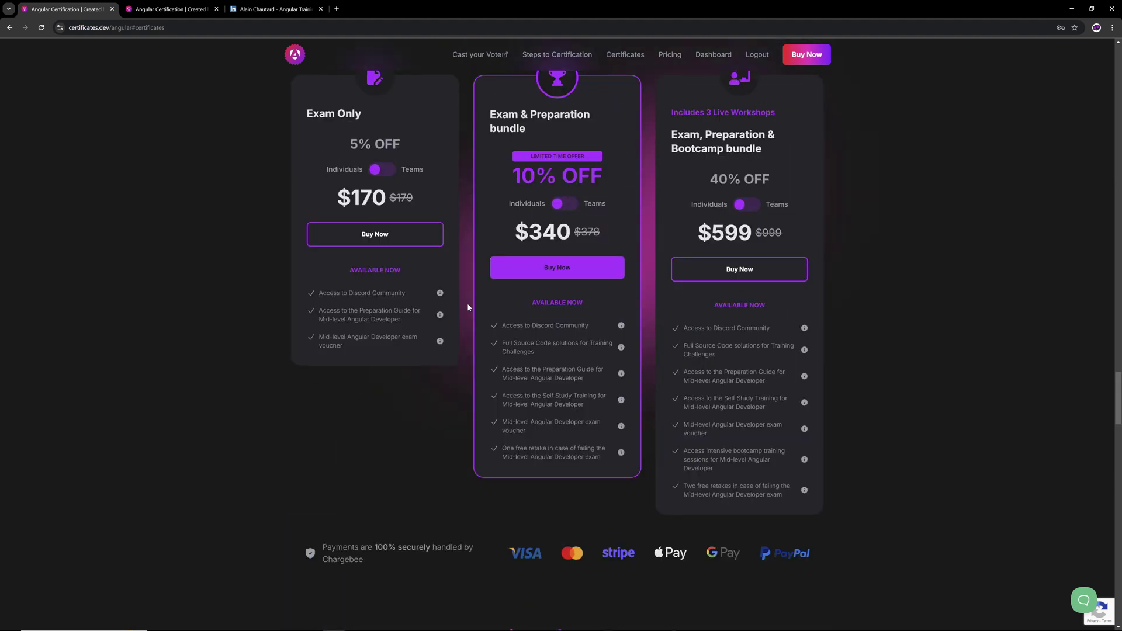
scroll(468, 307, up, 3)
scroll(561, 307, down, 2)
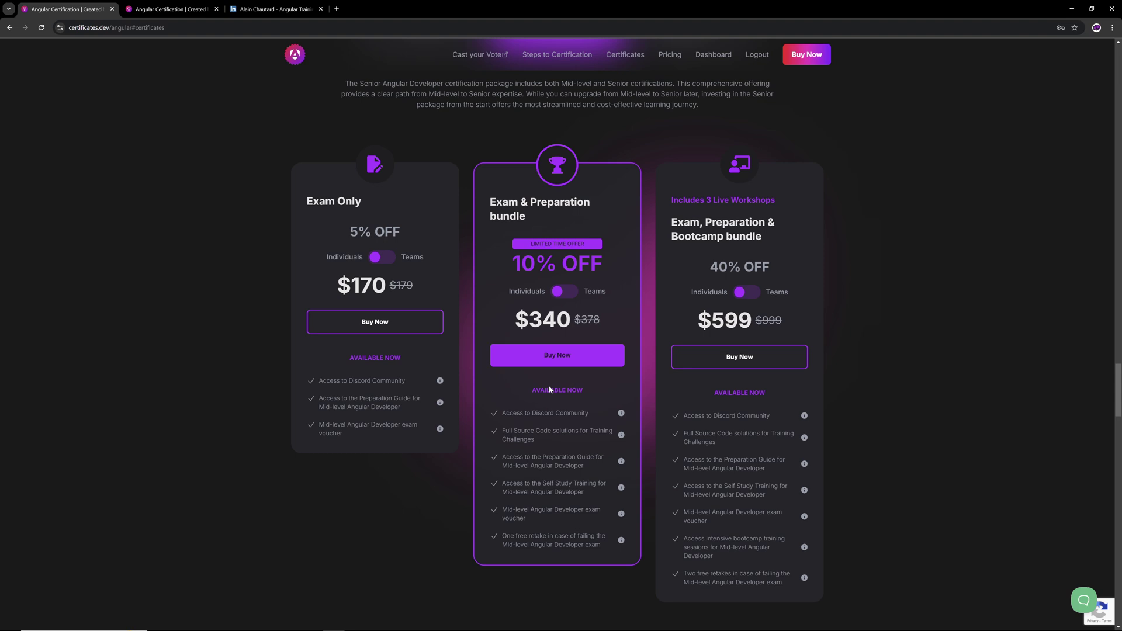
drag(605, 545, 479, 407)
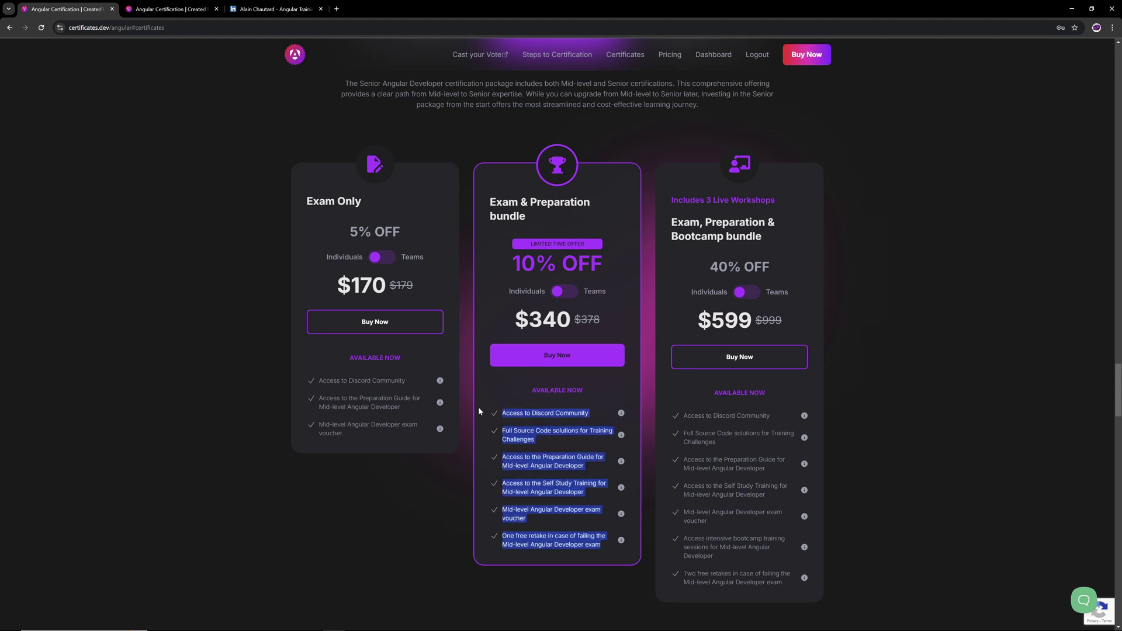
click(532, 469)
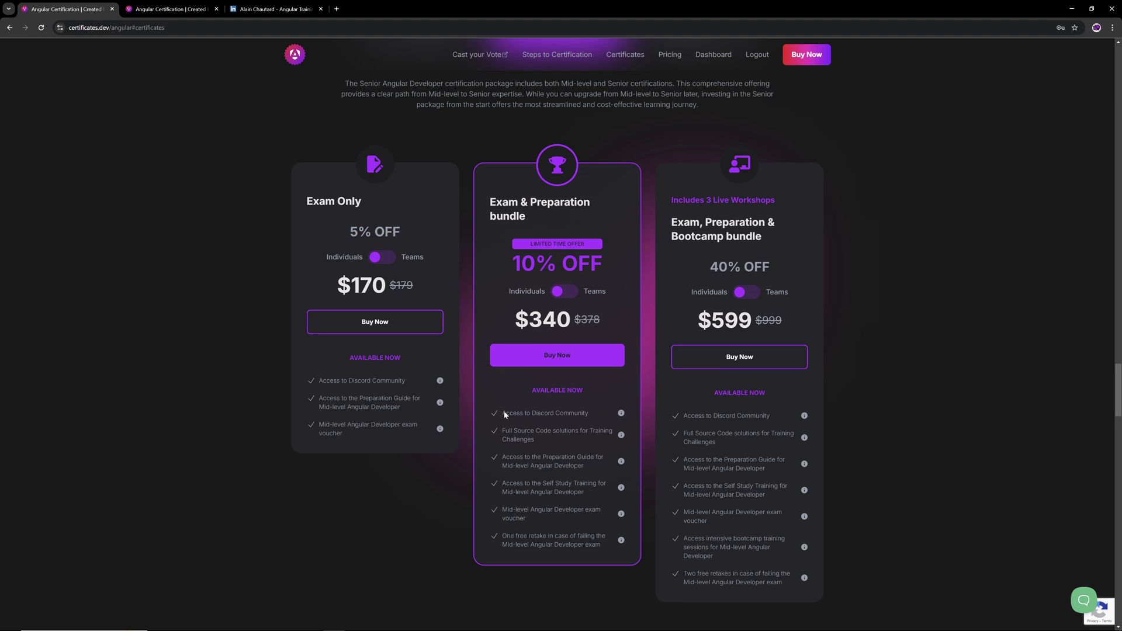
drag(601, 550, 507, 421)
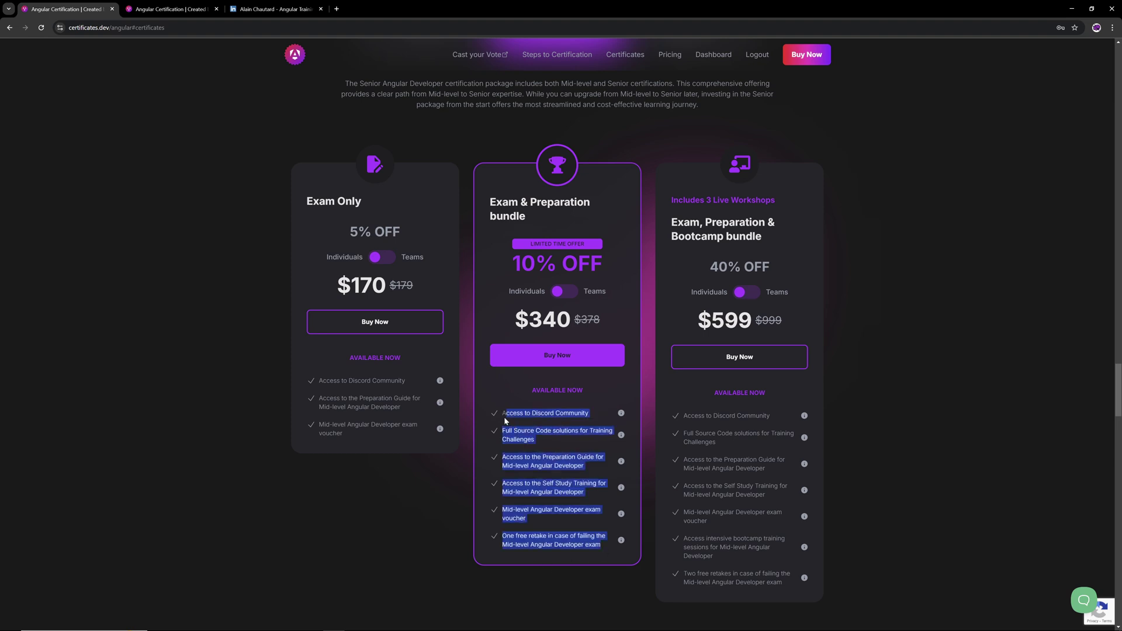
click(567, 468)
drag(602, 549, 504, 411)
click(504, 411)
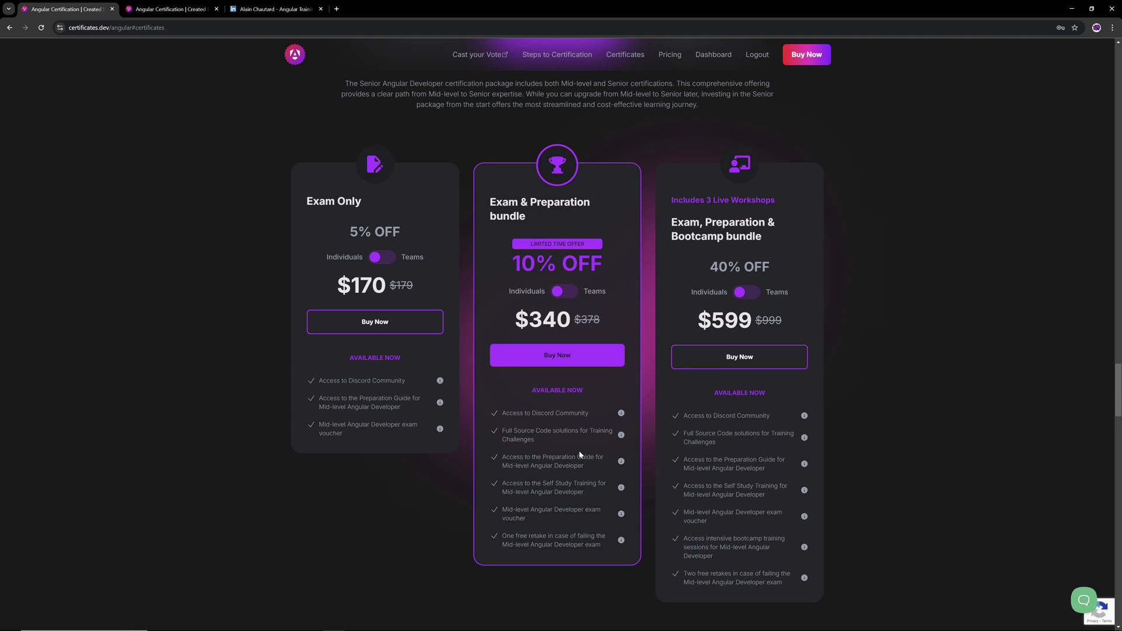
drag(606, 543, 496, 414)
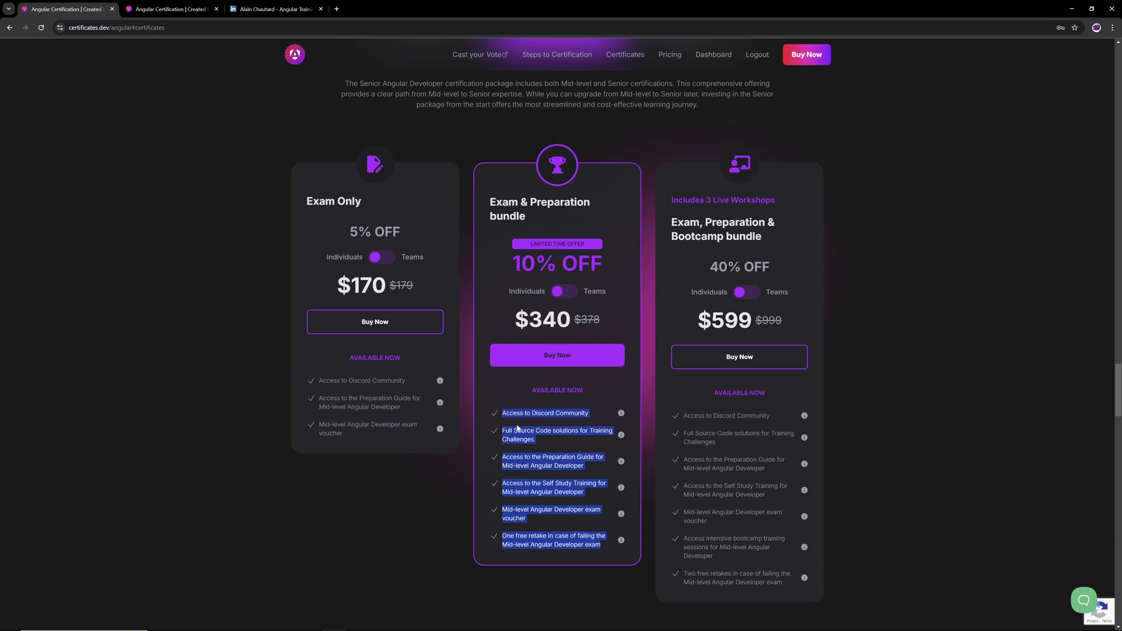
click(558, 442)
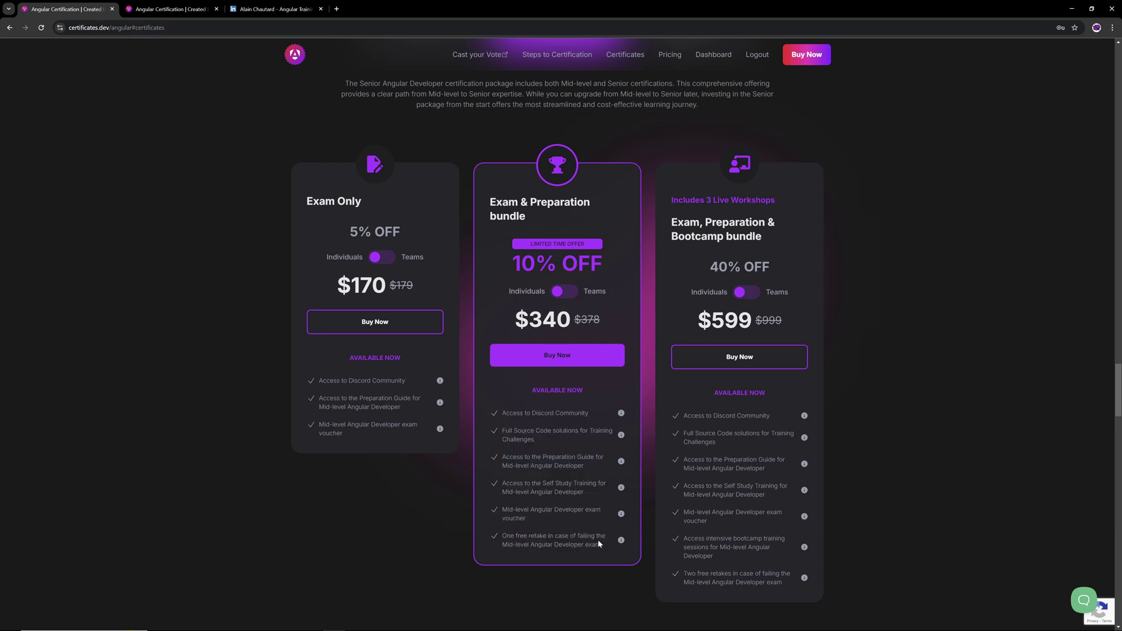
drag(599, 544, 511, 431)
click(501, 416)
scroll(554, 459, up, 1)
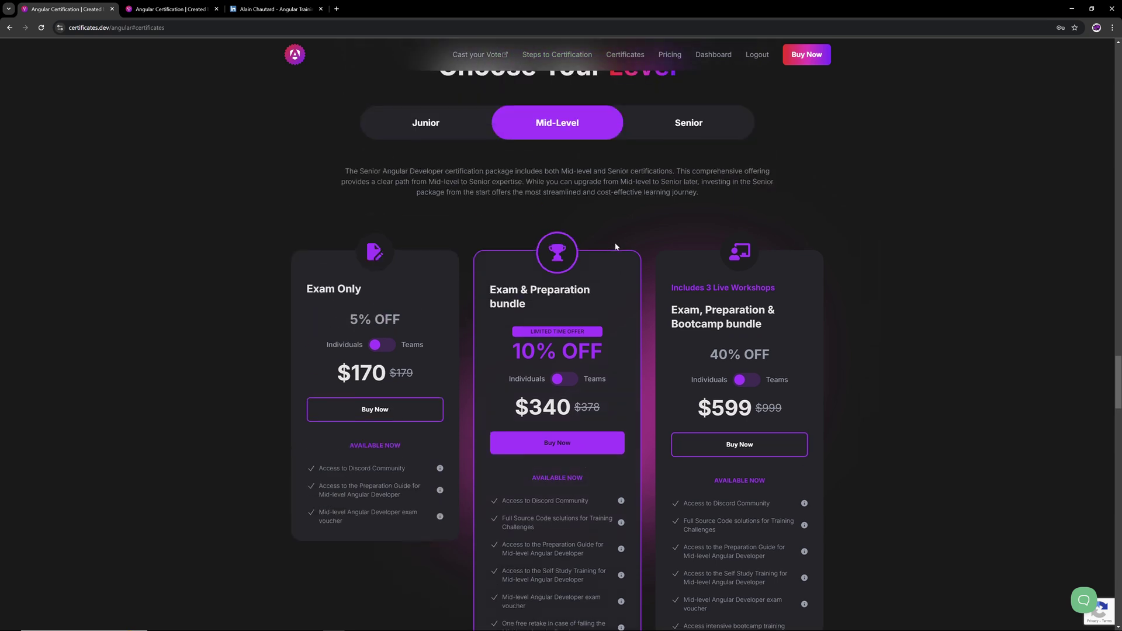
scroll(588, 310, up, 5)
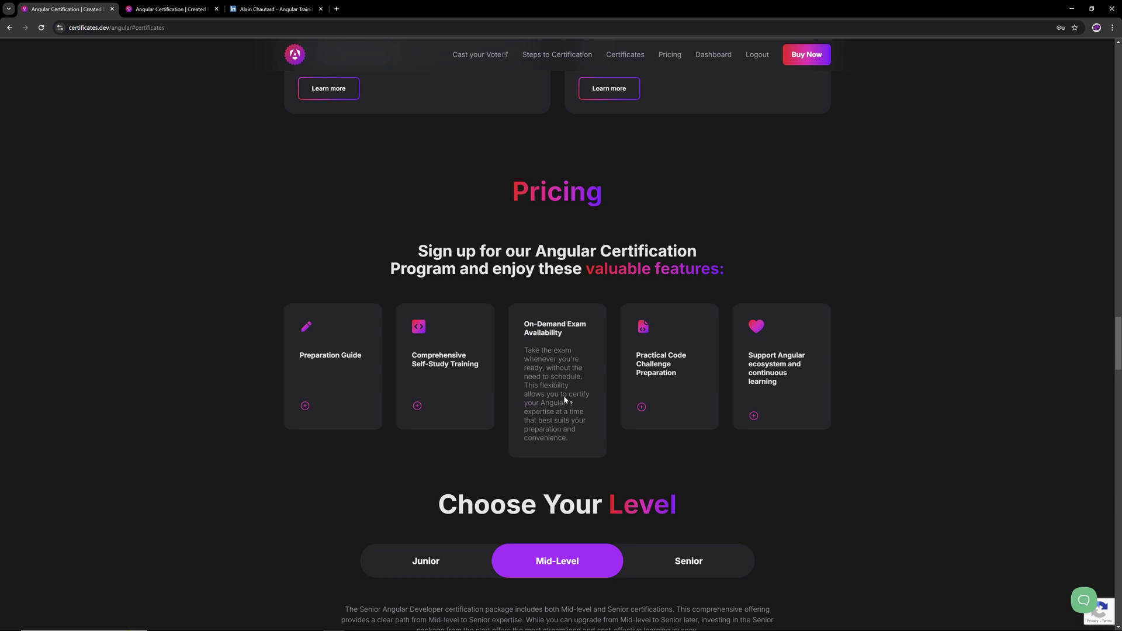
scroll(614, 318, down, 4)
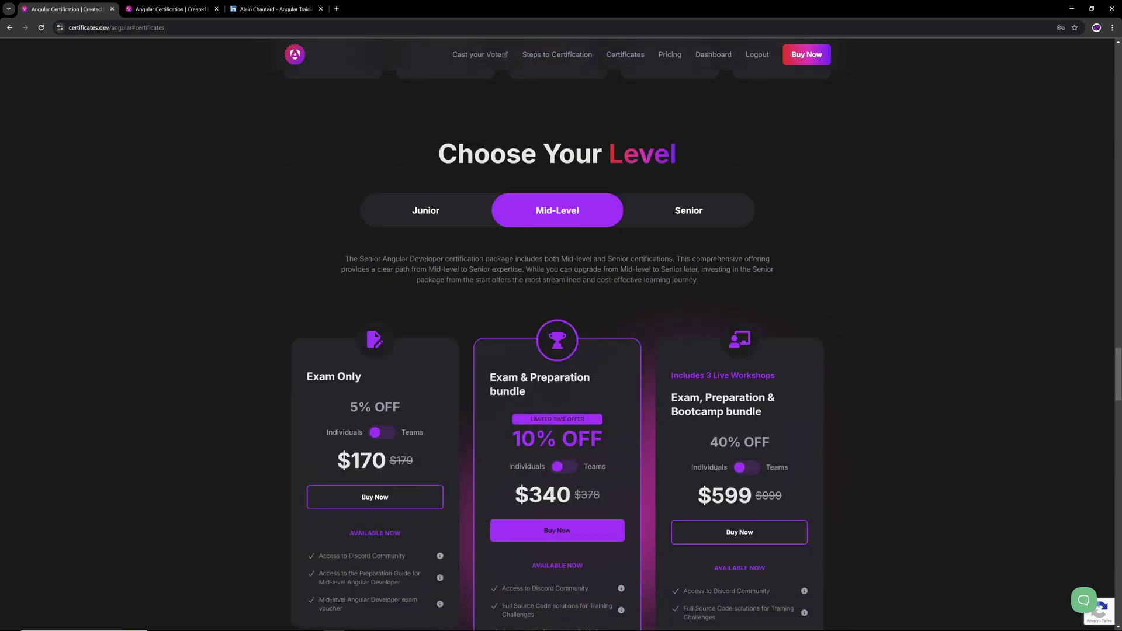
scroll(567, 373, up, 9)
scroll(568, 373, up, 2)
scroll(555, 364, up, 6)
scroll(554, 364, down, 15)
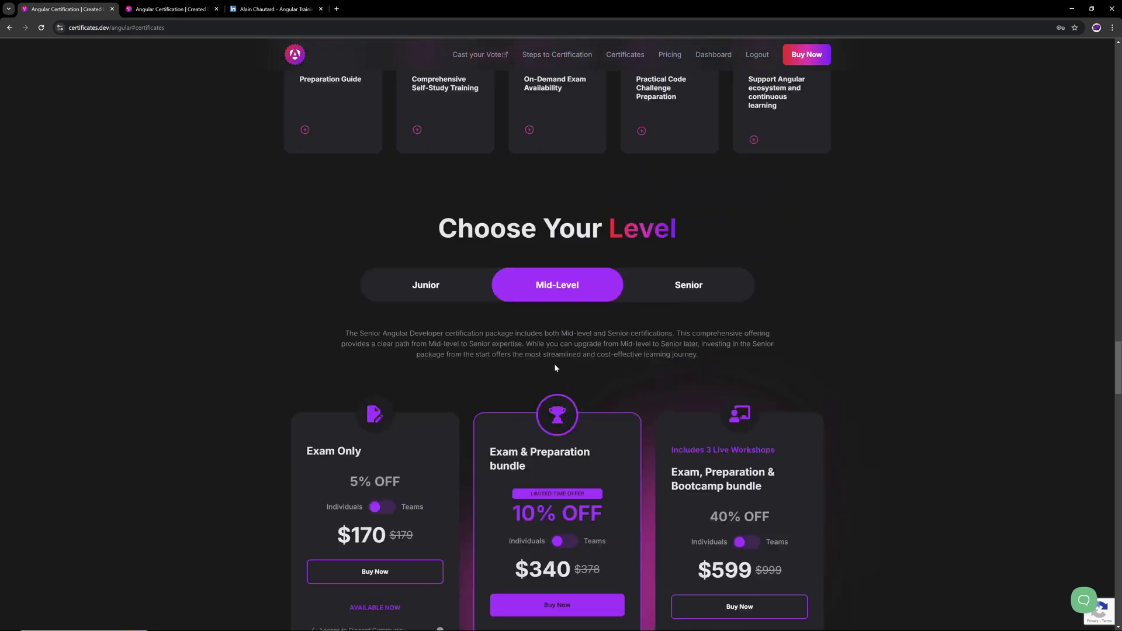
scroll(554, 364, down, 1)
scroll(537, 392, down, 4)
scroll(491, 368, up, 2)
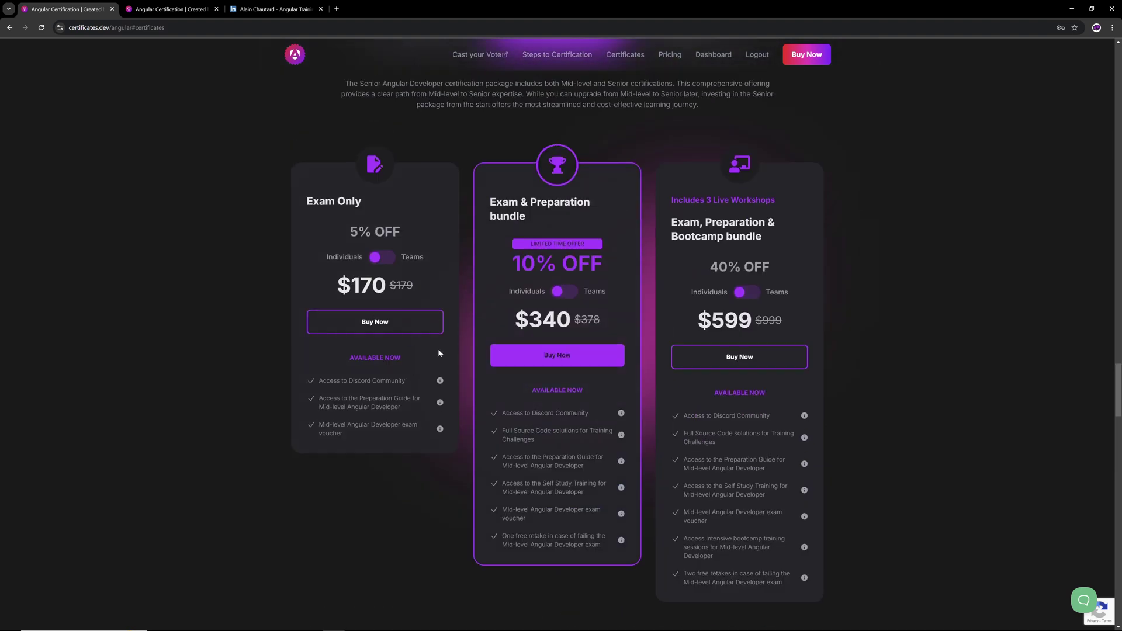
scroll(439, 351, up, 2)
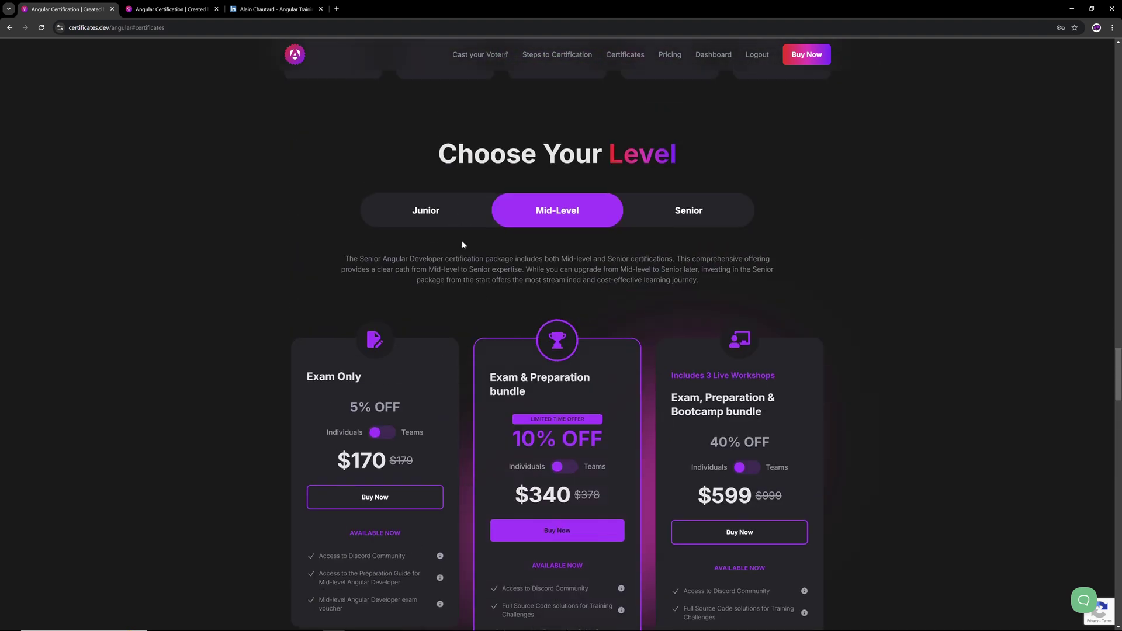
scroll(535, 317, down, 1)
scroll(543, 340, down, 2)
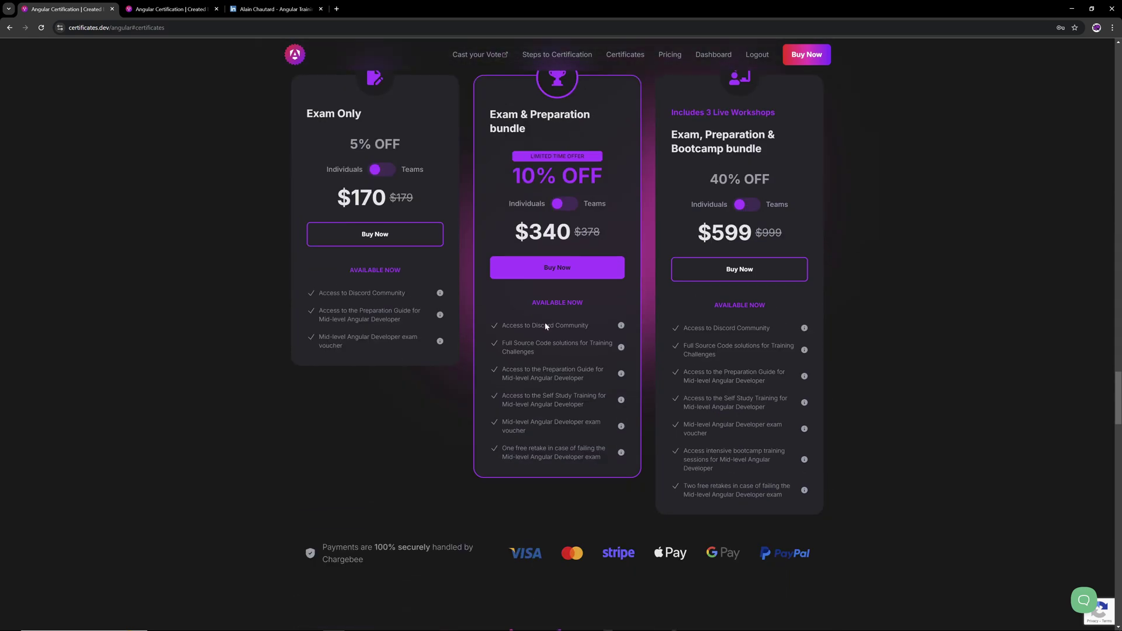
scroll(491, 308, up, 1)
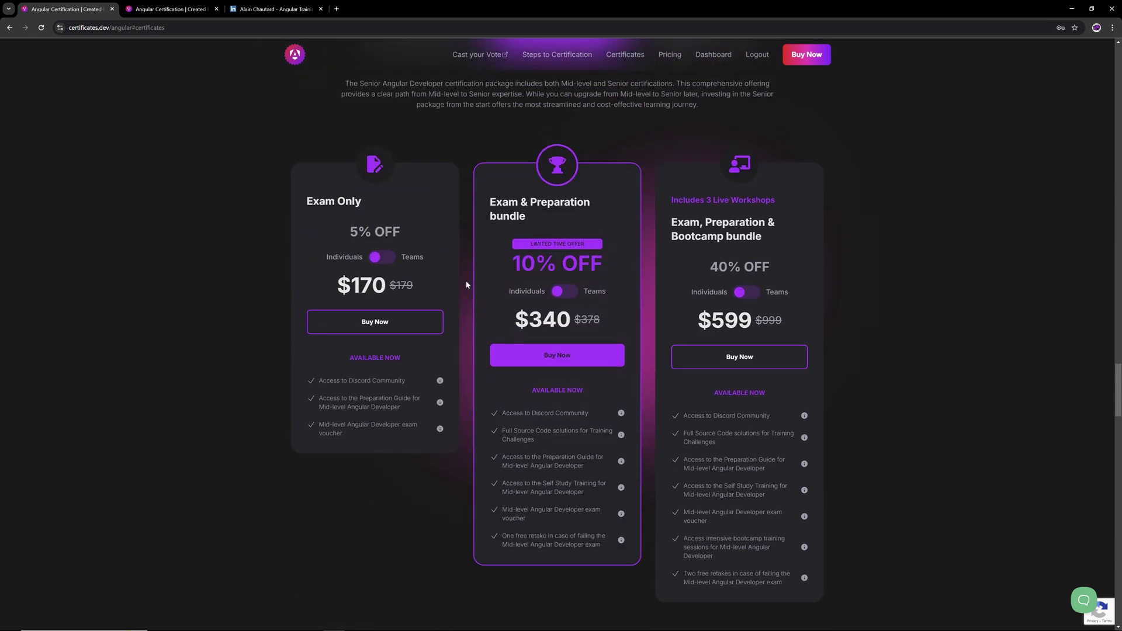
scroll(491, 264, up, 2)
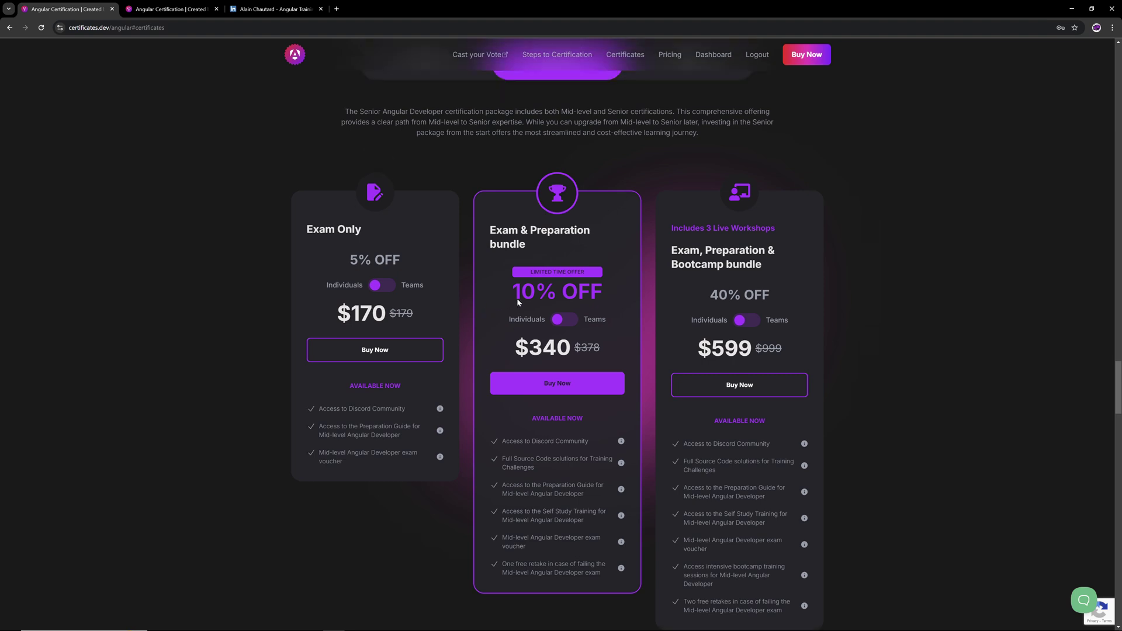
scroll(517, 298, up, 5)
scroll(528, 300, up, 5)
scroll(528, 304, up, 5)
scroll(553, 298, up, 5)
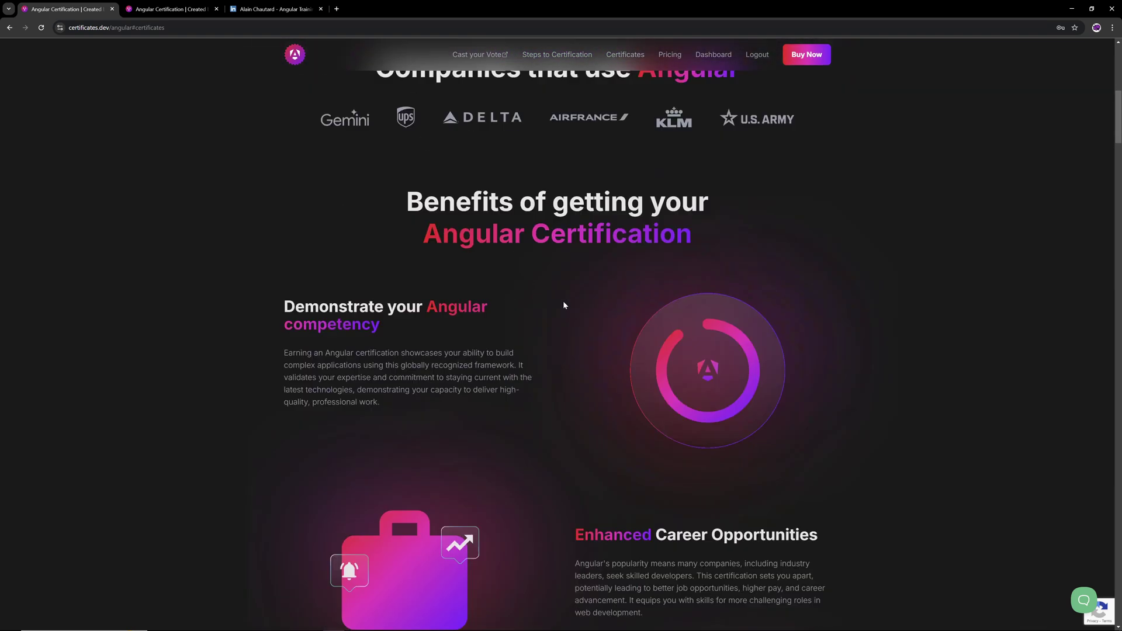
scroll(564, 301, up, 3)
scroll(589, 384, down, 1)
scroll(588, 377, up, 2)
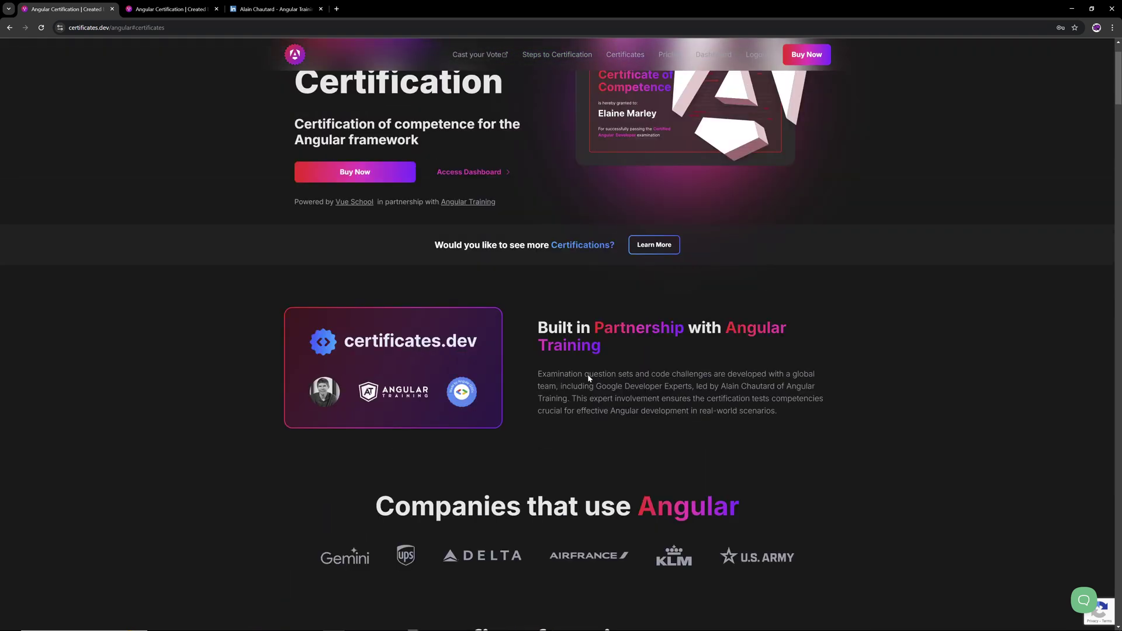
drag(604, 346, 537, 327)
scroll(538, 328, up, 1)
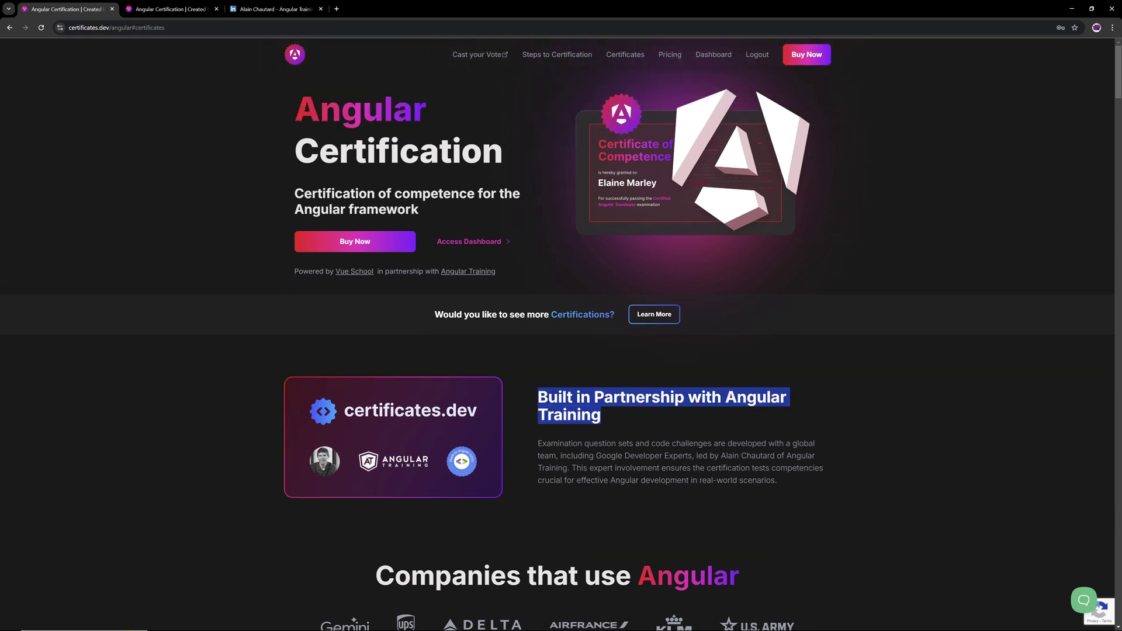